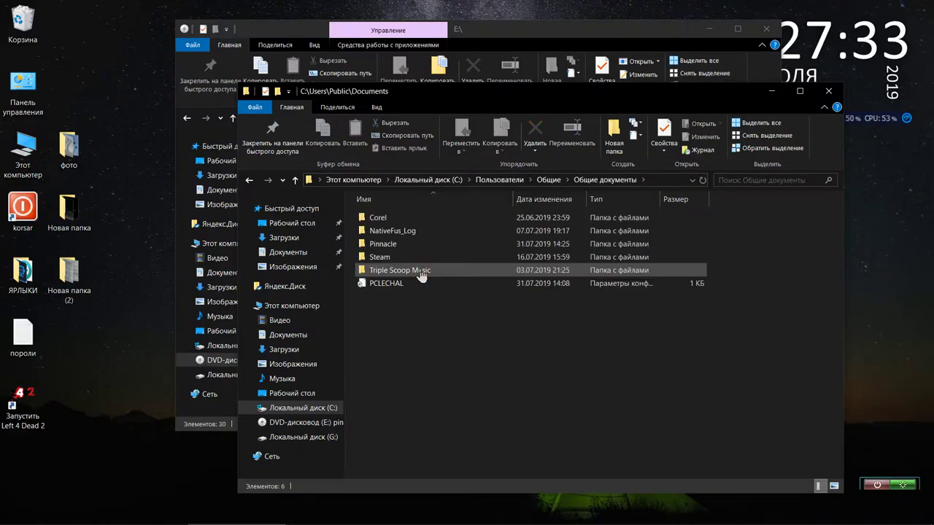
- Inspect the Pinnacle\Studio22\Content folder in Public Documents, return to the Pinnacle folder, and close that window
{"action": "double_click", "coordinate": [397, 245]}
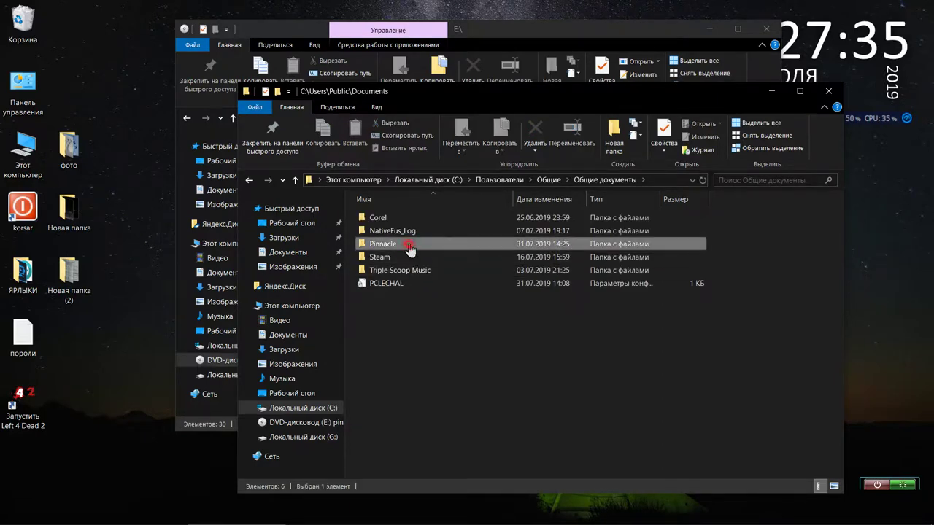
{"action": "double_click", "coordinate": [399, 223]}
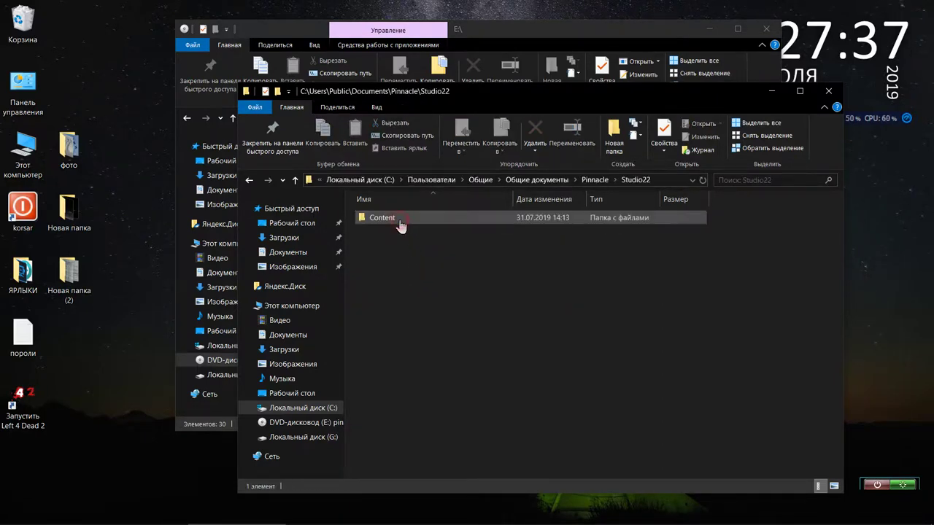
{"action": "double_click", "coordinate": [400, 224]}
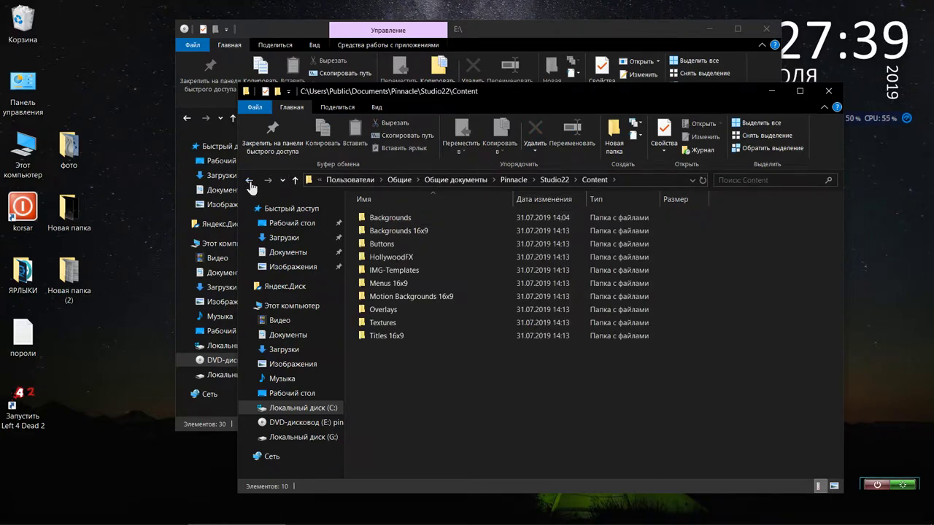
{"action": "left_click", "coordinate": [250, 184]}
{"action": "left_click", "coordinate": [249, 180]}
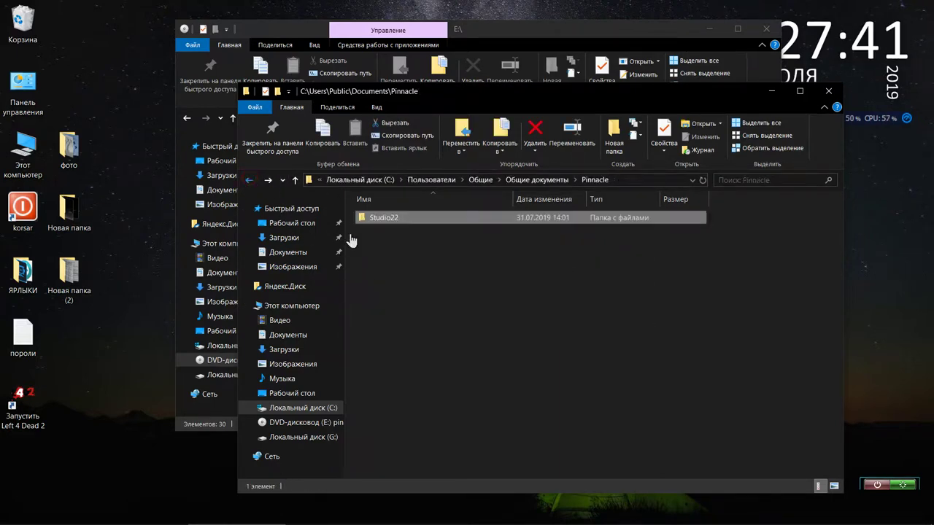
{"action": "left_click", "coordinate": [398, 220]}
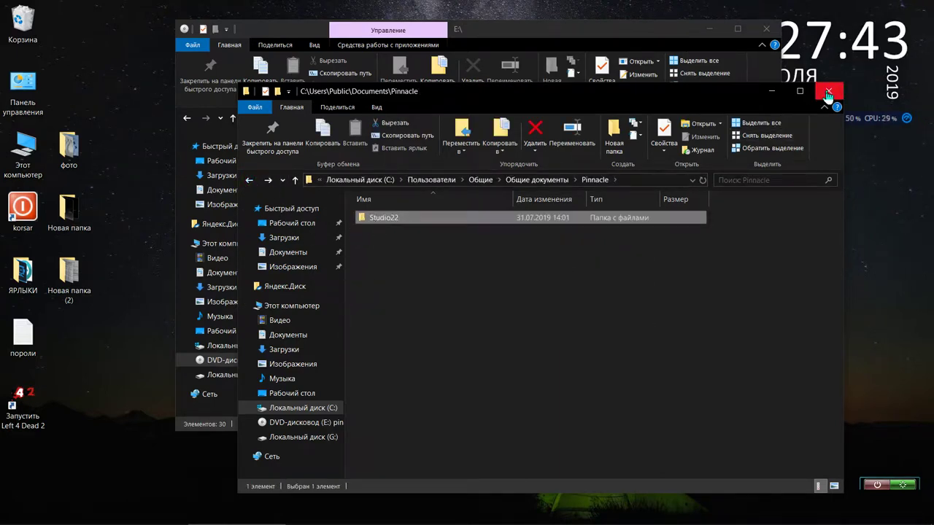
{"action": "left_click", "coordinate": [829, 96]}
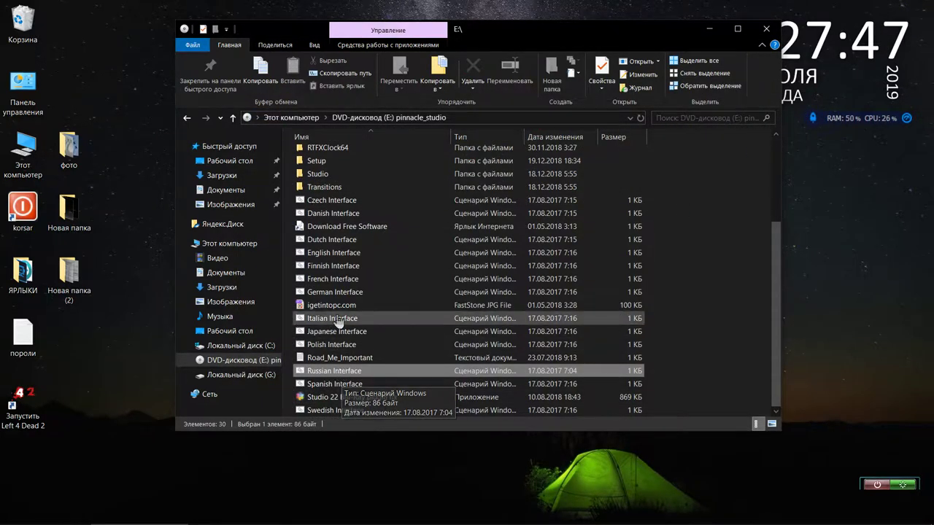
- Open the Crack folder on the pinnacle_studio disc and choose to run the Crack application as administrator
{"action": "scroll", "coordinate": [333, 328], "scroll_direction": "up", "scroll_amount": 3}
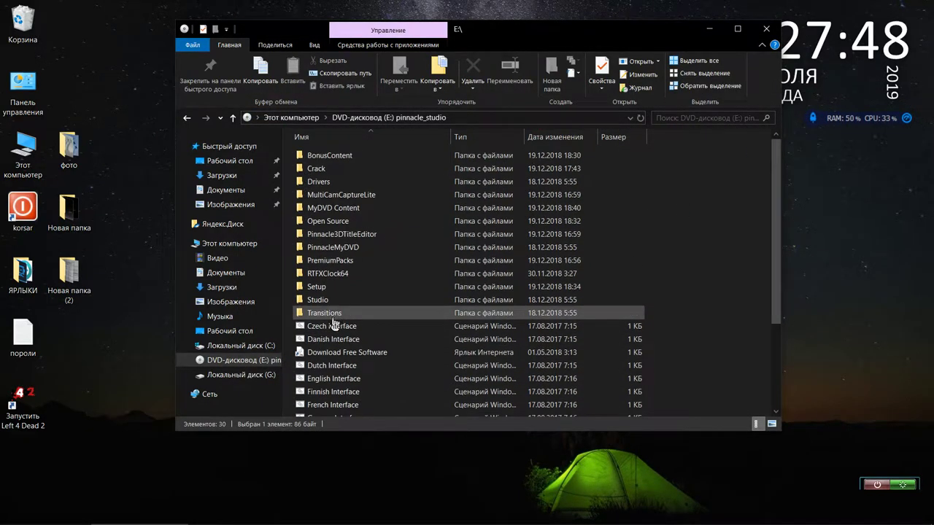
{"action": "double_click", "coordinate": [318, 172]}
{"action": "right_click", "coordinate": [321, 161]}
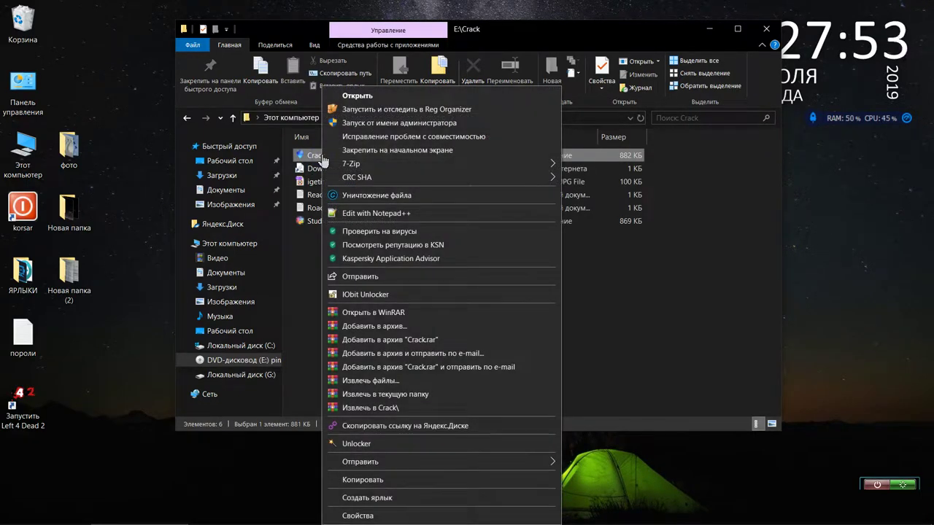
{"action": "left_click", "coordinate": [373, 122]}
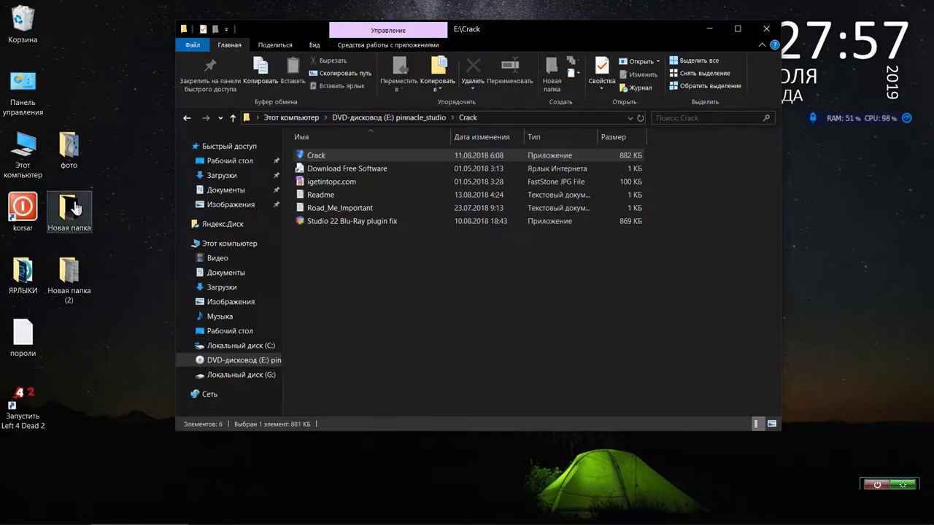
- Open the C:\ProgramData\Pinnacle folder in a new file window
{"action": "left_click", "coordinate": [22, 150]}
{"action": "double_click", "coordinate": [22, 150]}
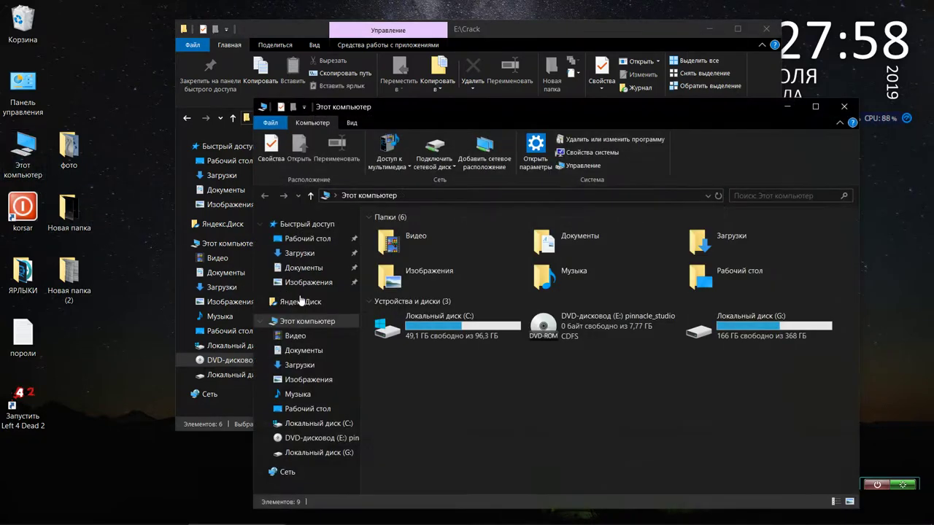
{"action": "double_click", "coordinate": [467, 325]}
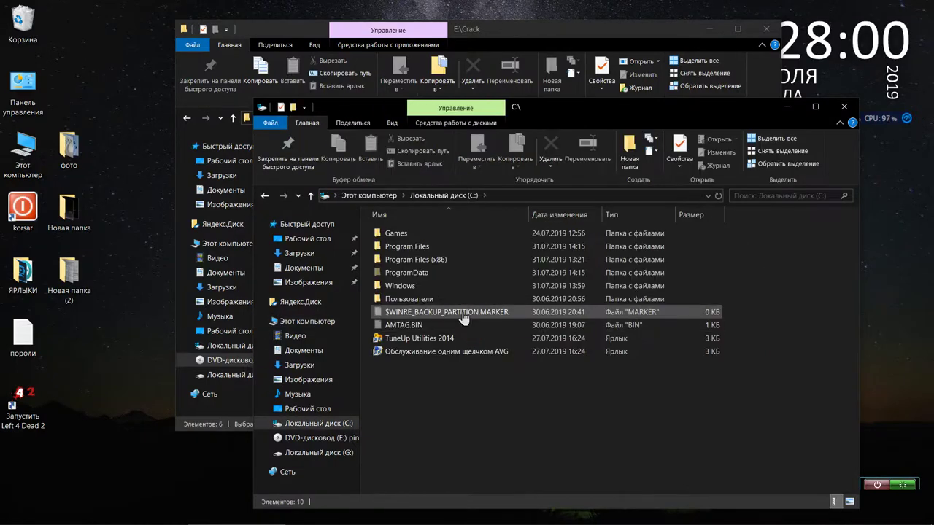
{"action": "double_click", "coordinate": [450, 274]}
{"action": "scroll", "coordinate": [471, 335], "scroll_direction": "down", "scroll_amount": 3}
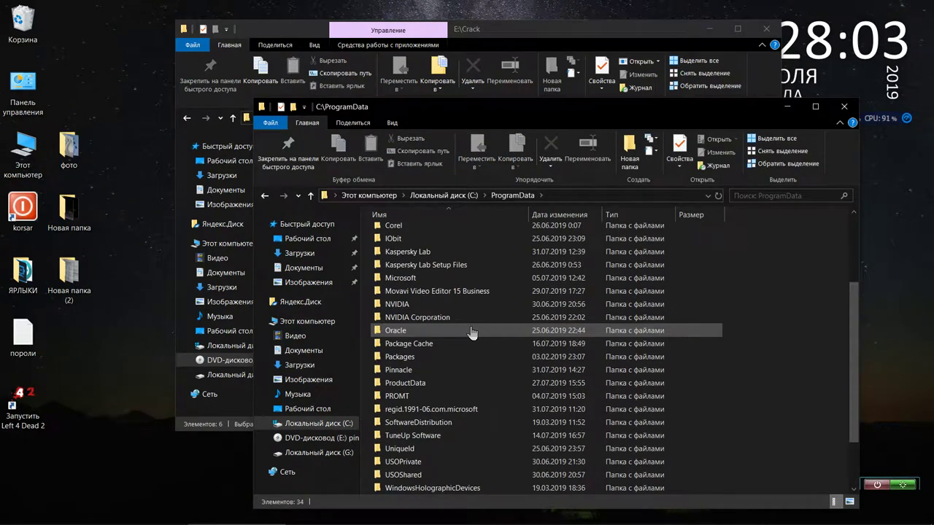
{"action": "left_click", "coordinate": [470, 370]}
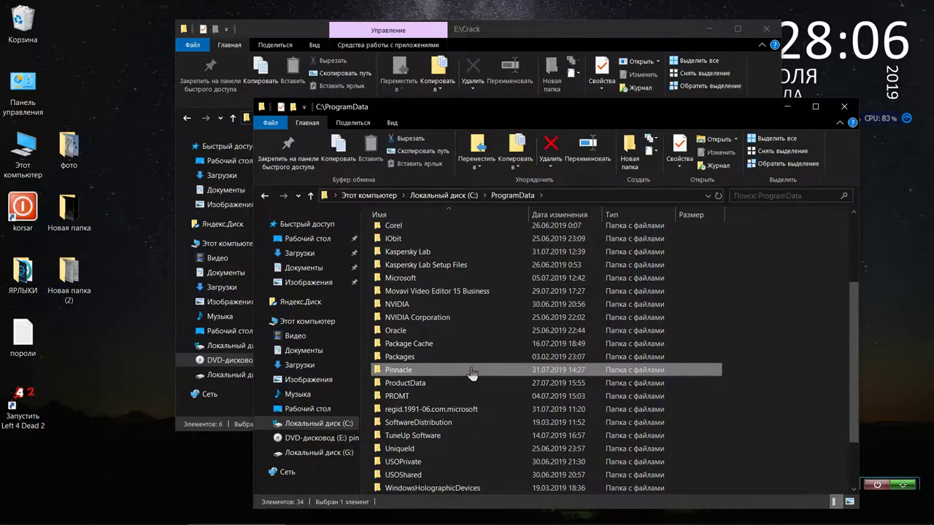
{"action": "key", "text": "F2"}
{"action": "double_click", "coordinate": [375, 374]}
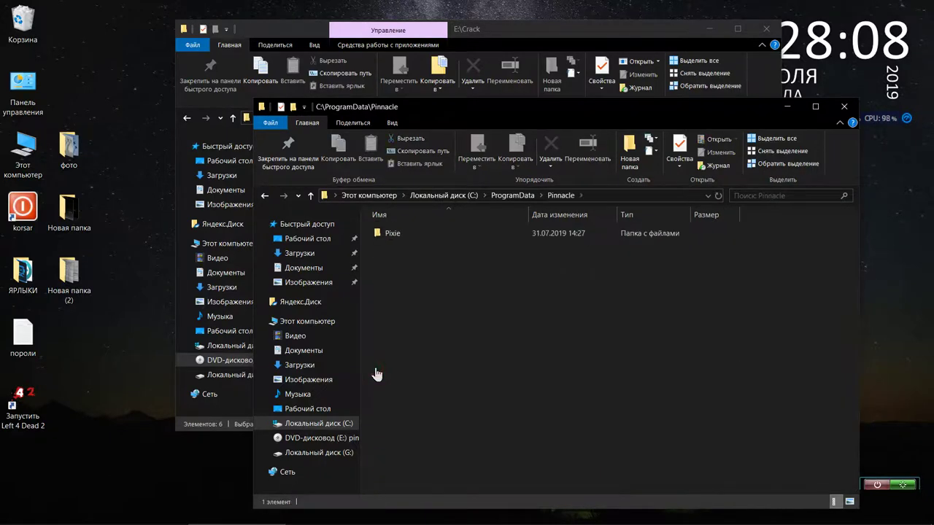
- Look through the files in the Pixie folder and close that window
{"action": "double_click", "coordinate": [400, 233]}
{"action": "scroll", "coordinate": [443, 283], "scroll_direction": "down", "scroll_amount": 3}
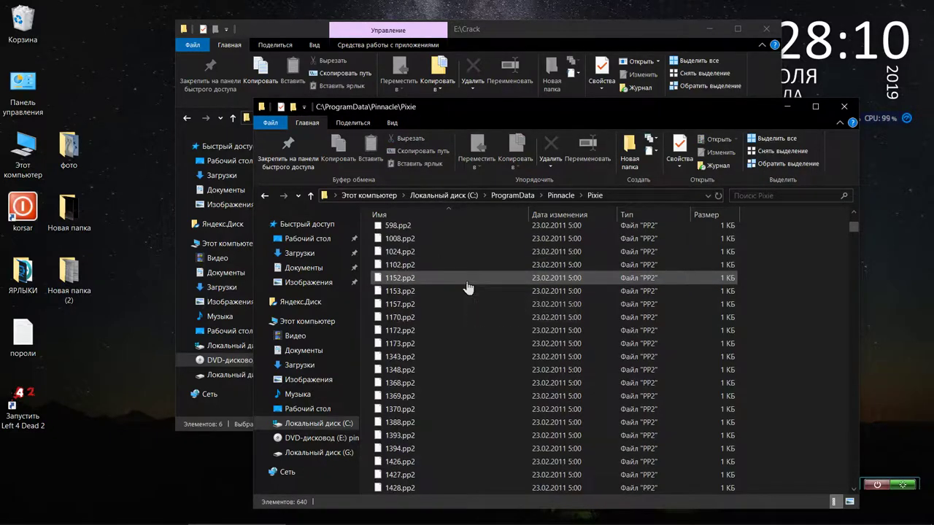
{"action": "scroll", "coordinate": [444, 285], "scroll_direction": "up", "scroll_amount": 3}
{"action": "left_click", "coordinate": [844, 107]}
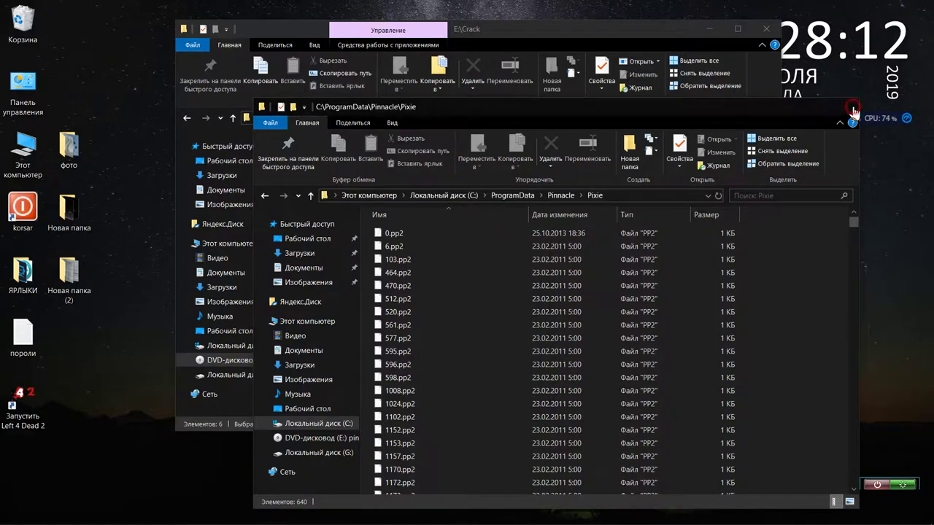
- Return to the root of the pinnacle_studio disc and launch the Russian Interface installation script
{"action": "left_click_drag", "start_coordinate": [617, 35], "coordinate": [580, 37]}
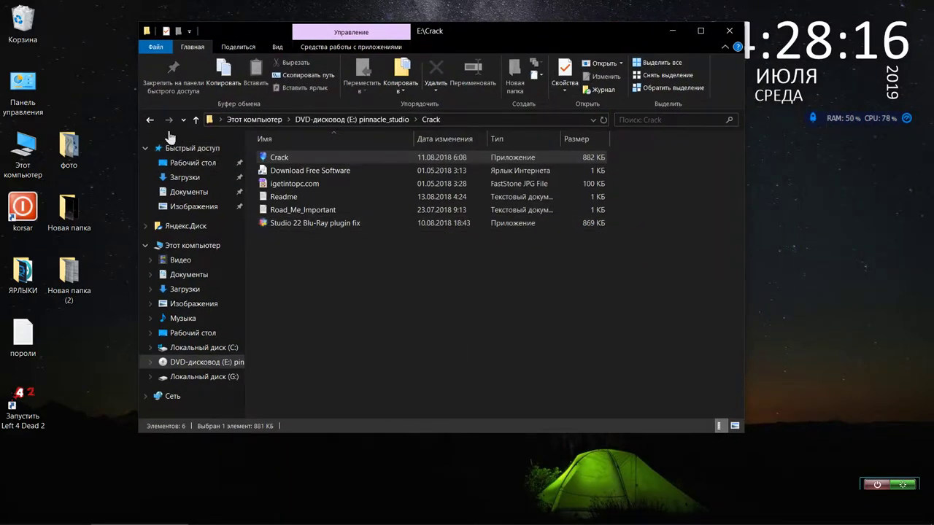
{"action": "left_click", "coordinate": [151, 121]}
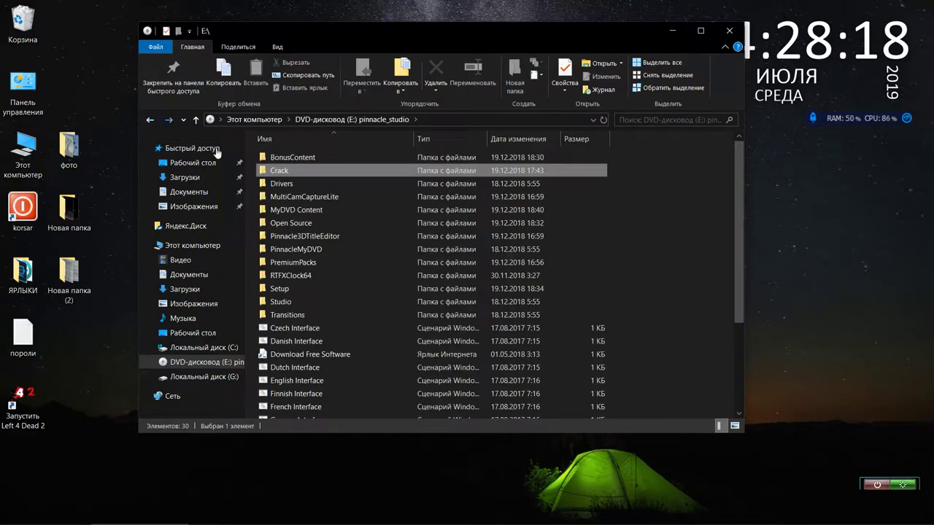
{"action": "scroll", "coordinate": [359, 261], "scroll_direction": "down", "scroll_amount": 3}
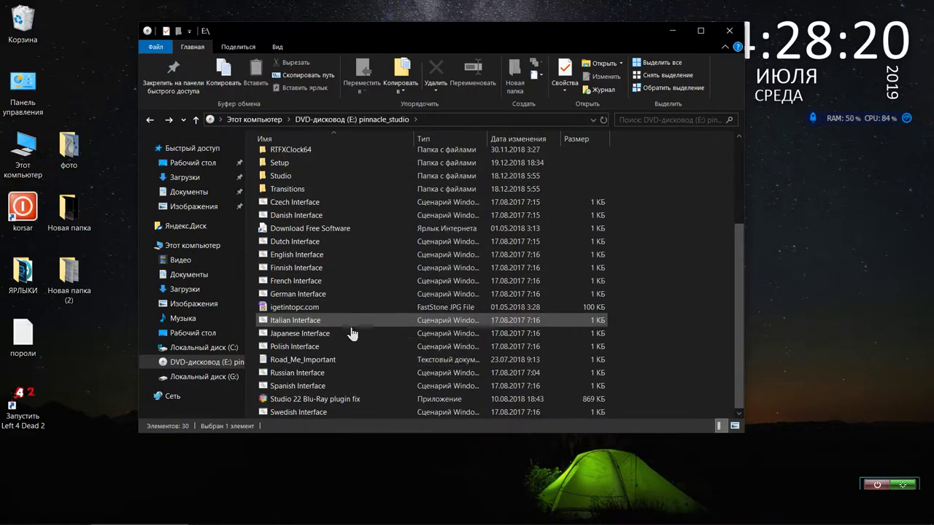
{"action": "scroll", "coordinate": [319, 337], "scroll_direction": "up", "scroll_amount": 3}
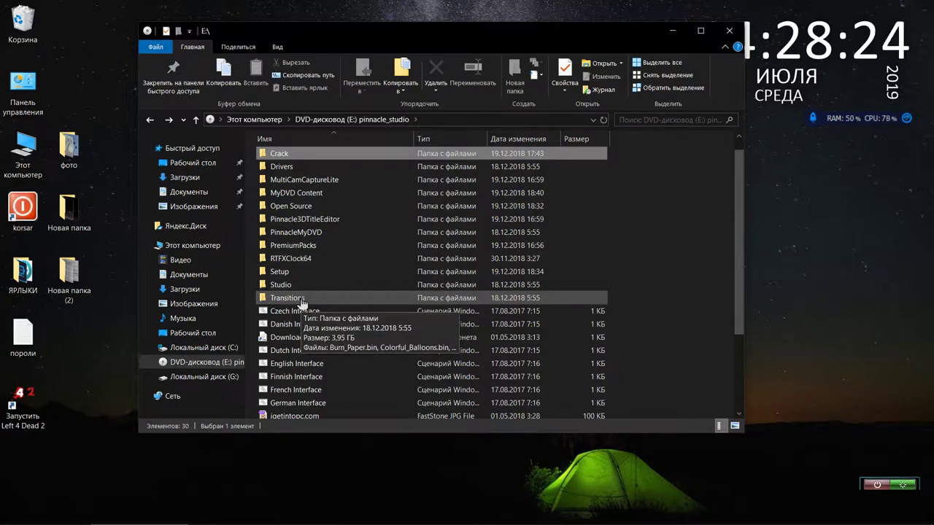
{"action": "scroll", "coordinate": [301, 303], "scroll_direction": "down", "scroll_amount": 3}
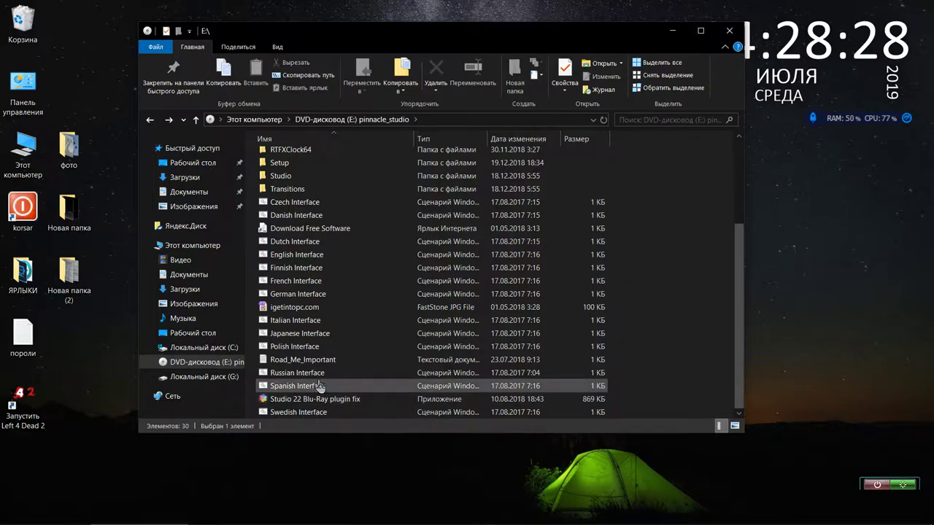
{"action": "double_click", "coordinate": [321, 376]}
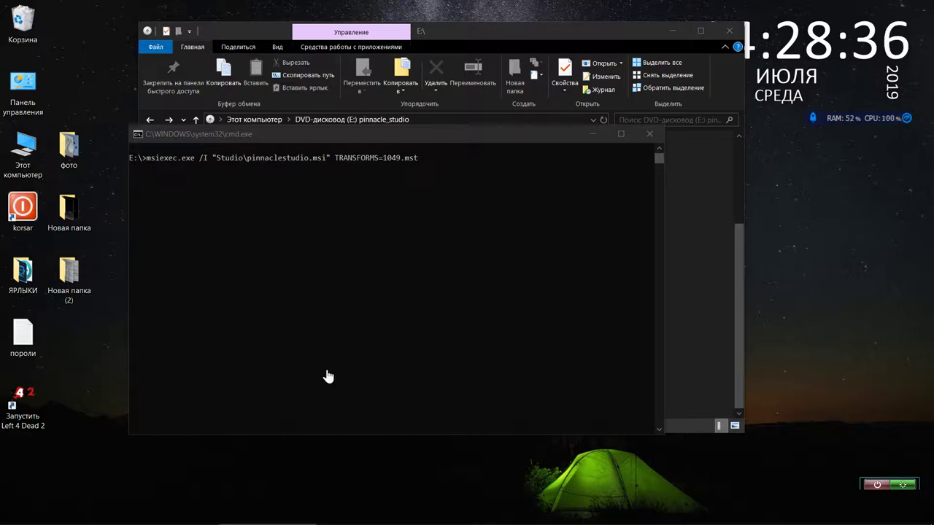
{"action": "left_click", "coordinate": [714, 303]}
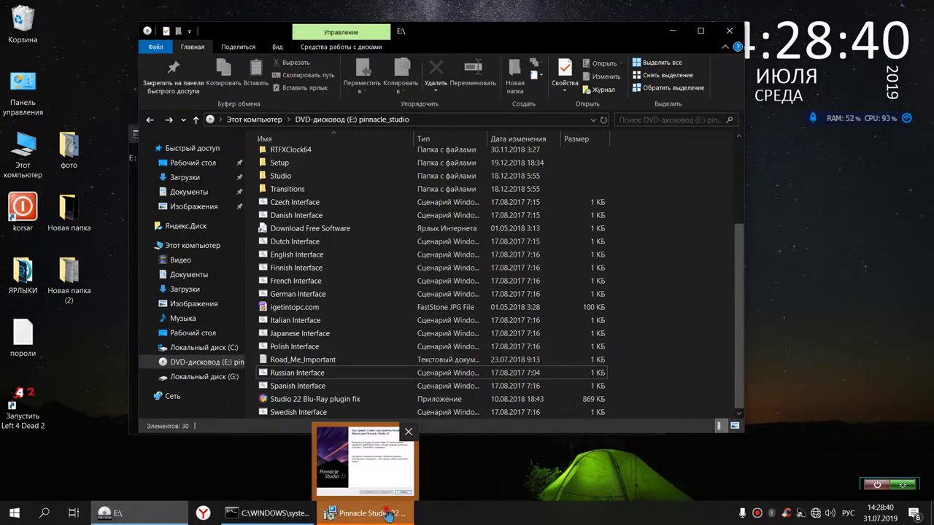
- Bring up the Pinnacle Studio 22 installer, pass its welcome page and accept the licence agreement terms
{"action": "left_click", "coordinate": [365, 456]}
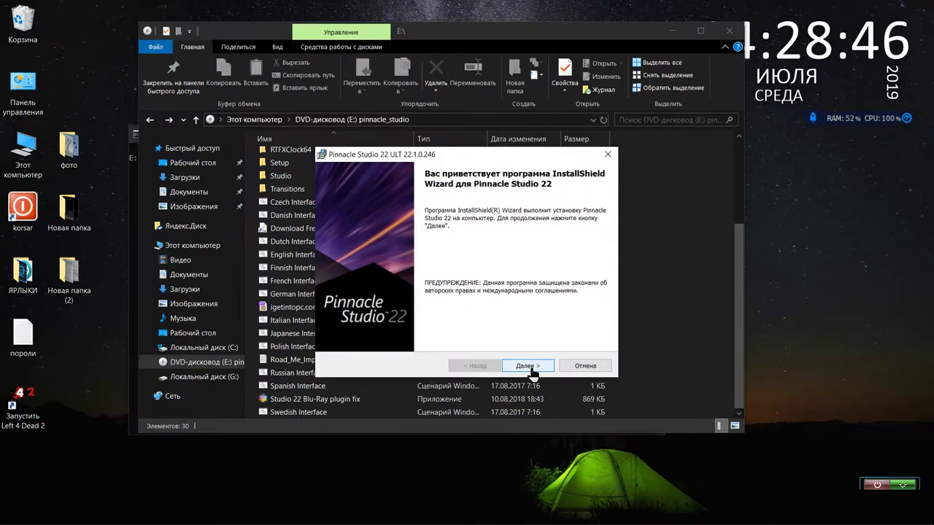
{"action": "left_click", "coordinate": [532, 370]}
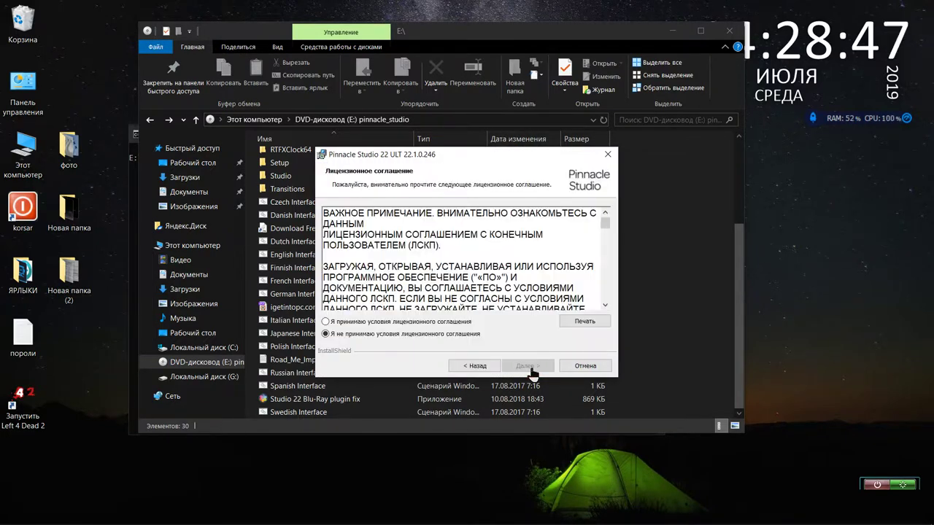
{"action": "left_click", "coordinate": [325, 321]}
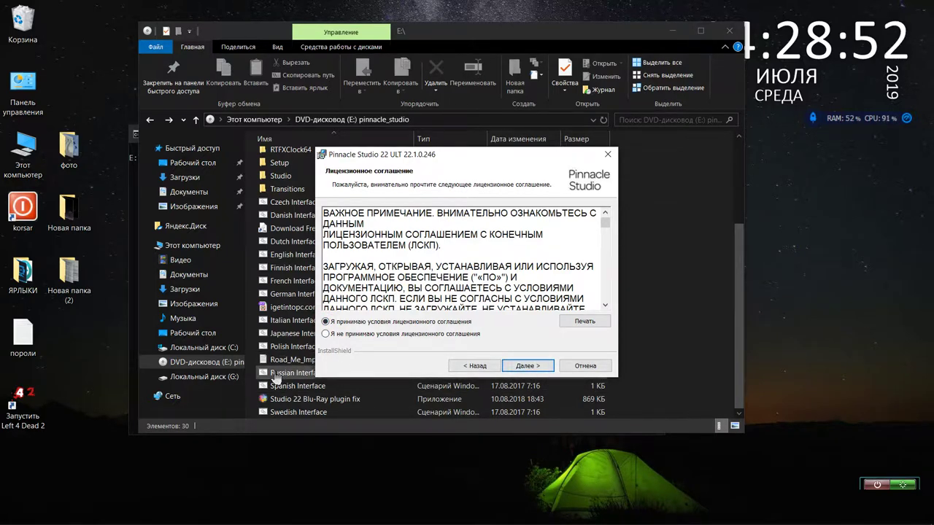
- Check the Studio and Setup folders on the pinnacle_studio disc and close the file window
{"action": "scroll", "coordinate": [280, 372], "scroll_direction": "up", "scroll_amount": 3}
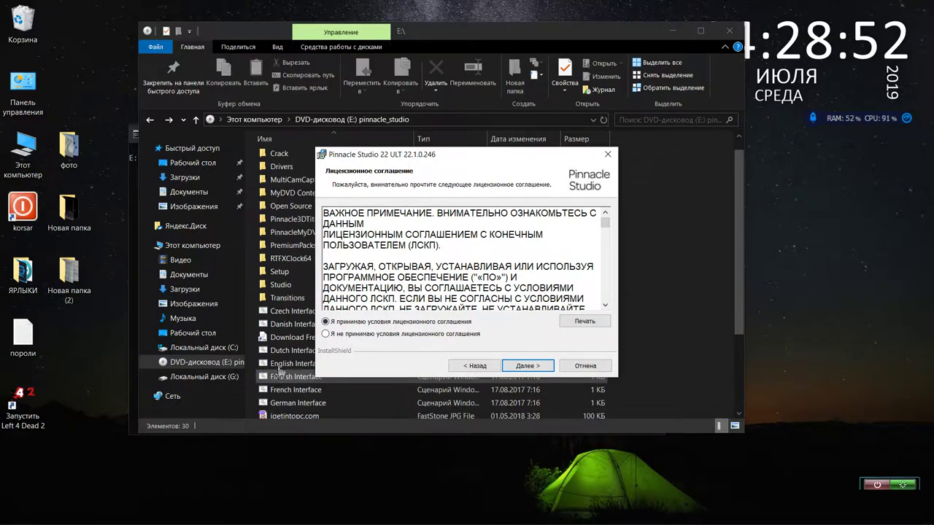
{"action": "double_click", "coordinate": [283, 287]}
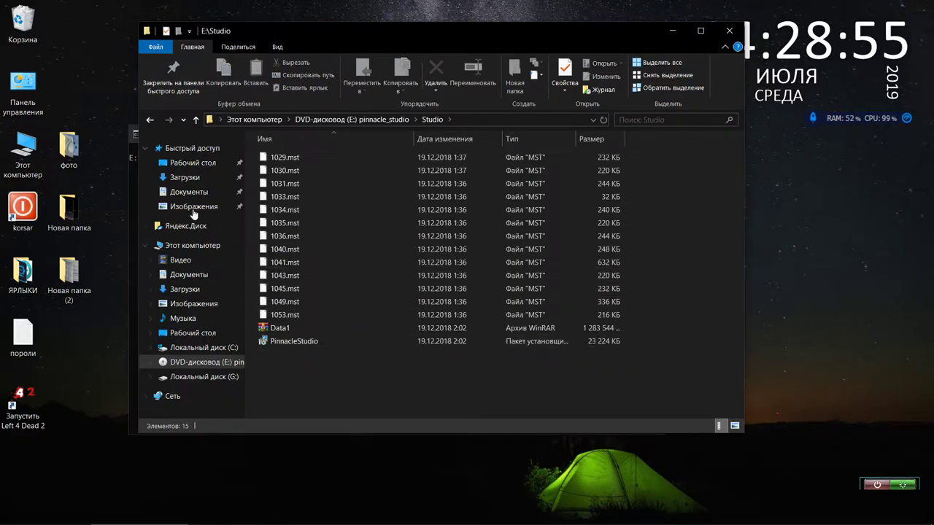
{"action": "left_click", "coordinate": [149, 123]}
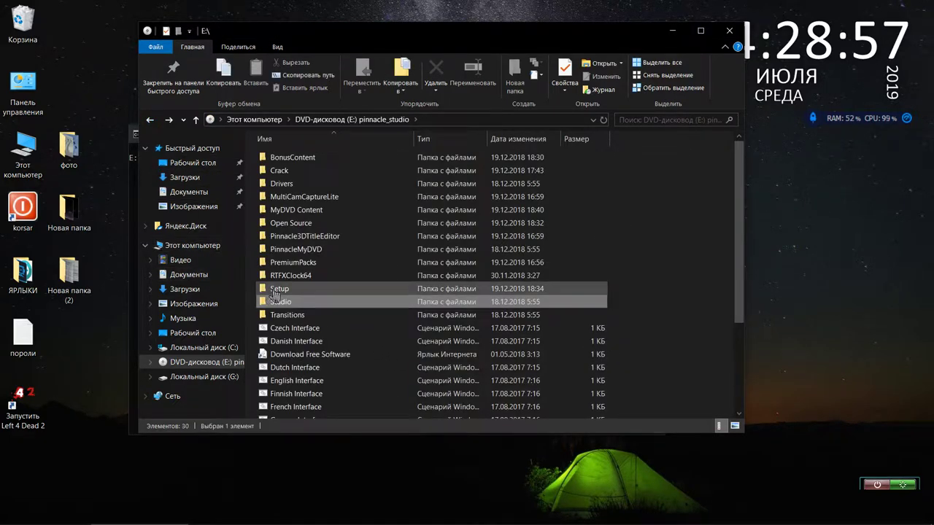
{"action": "double_click", "coordinate": [274, 293]}
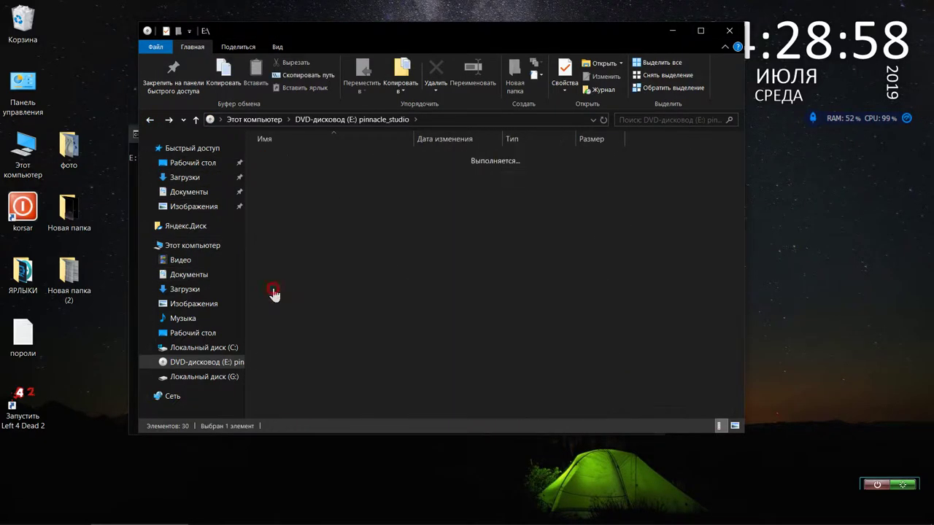
{"action": "left_click", "coordinate": [729, 30]}
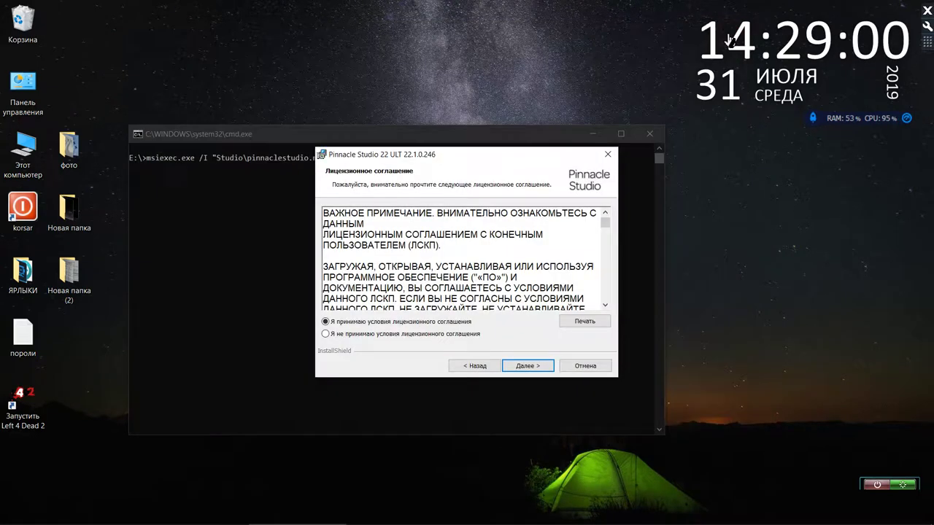
- Continue past the licence page and keep the default program and content destination folders, moving the command window lower on the desktop
{"action": "left_click", "coordinate": [528, 367]}
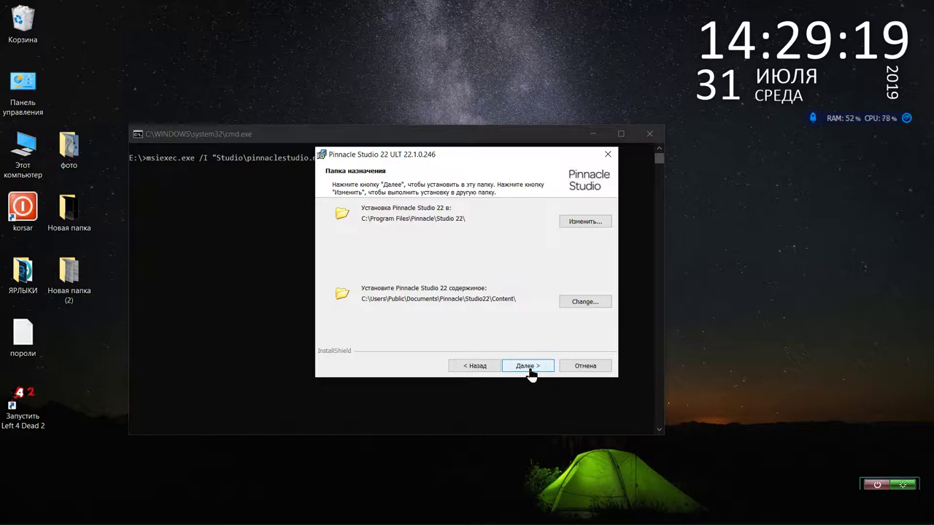
{"action": "left_click", "coordinate": [393, 137]}
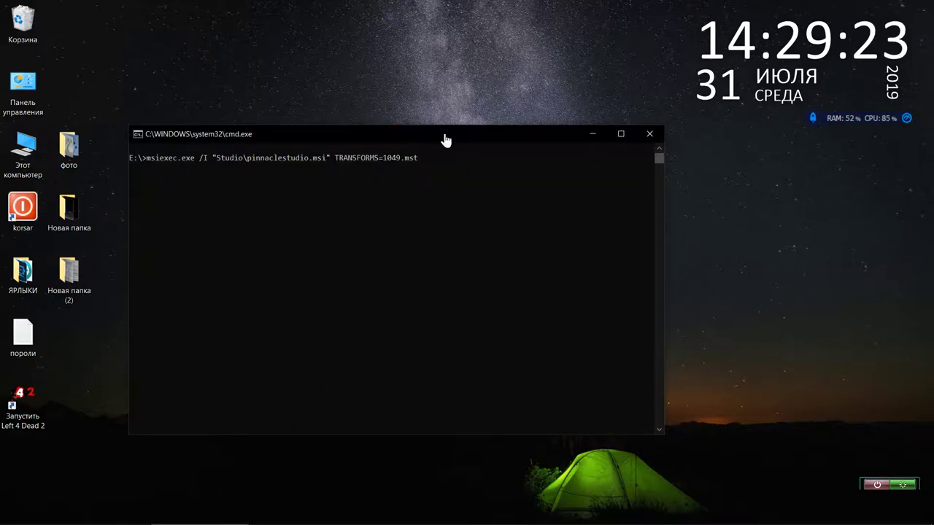
{"action": "left_click_drag", "start_coordinate": [446, 140], "coordinate": [466, 198]}
{"action": "left_click", "coordinate": [474, 154]}
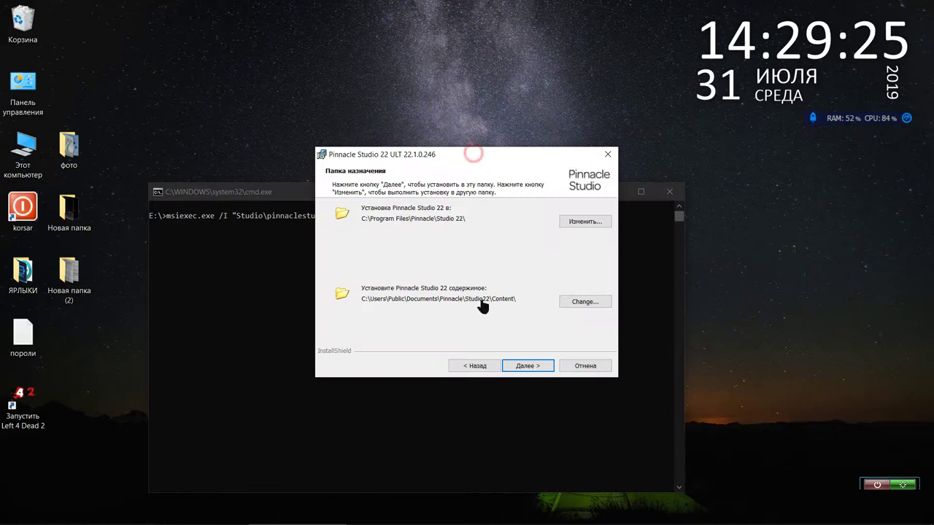
{"action": "left_click", "coordinate": [528, 367]}
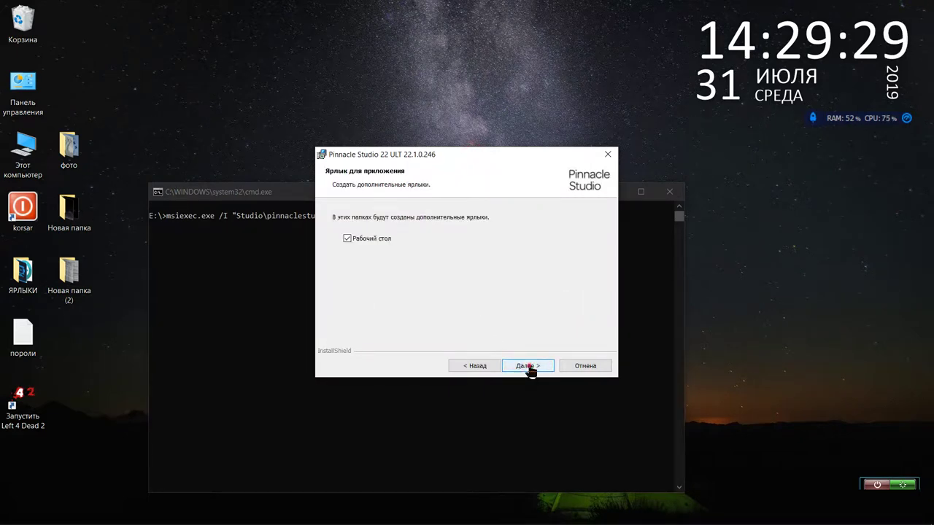
- Keep the desktop shortcut option, start the Pinnacle Studio 22 installation and move the command window higher on the desktop
{"action": "left_click", "coordinate": [529, 367]}
{"action": "left_click", "coordinate": [529, 369]}
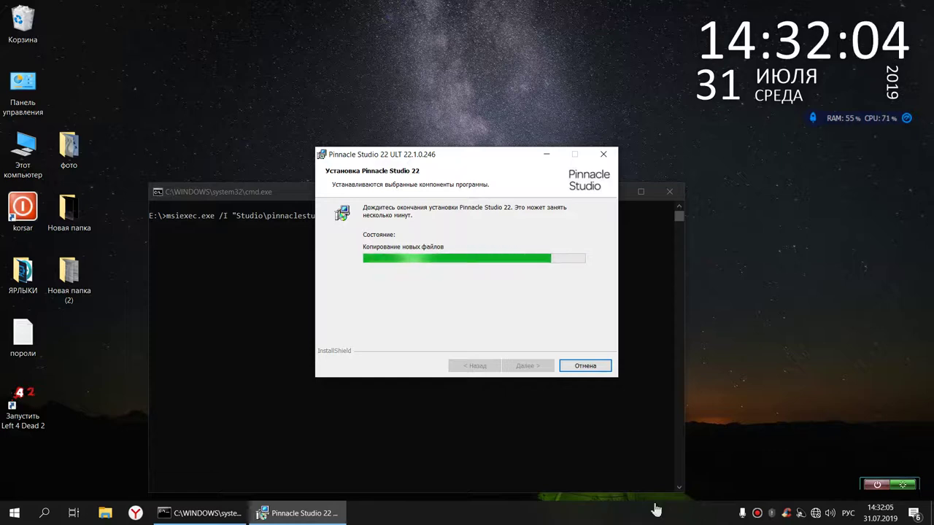
{"action": "left_click_drag", "start_coordinate": [281, 192], "coordinate": [328, 52]}
{"action": "left_click", "coordinate": [331, 367]}
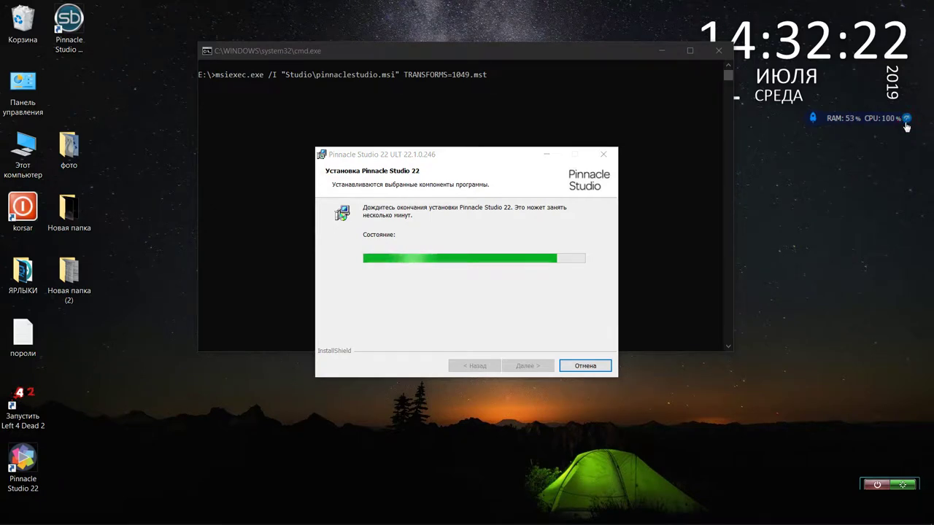
- Check CPU and RAM usage in the performance monitor, end the CCleaner process and close the monitor
{"action": "left_click", "coordinate": [907, 119]}
{"action": "scroll", "coordinate": [850, 260], "scroll_direction": "down", "scroll_amount": 2}
{"action": "scroll", "coordinate": [849, 261], "scroll_direction": "up", "scroll_amount": 3}
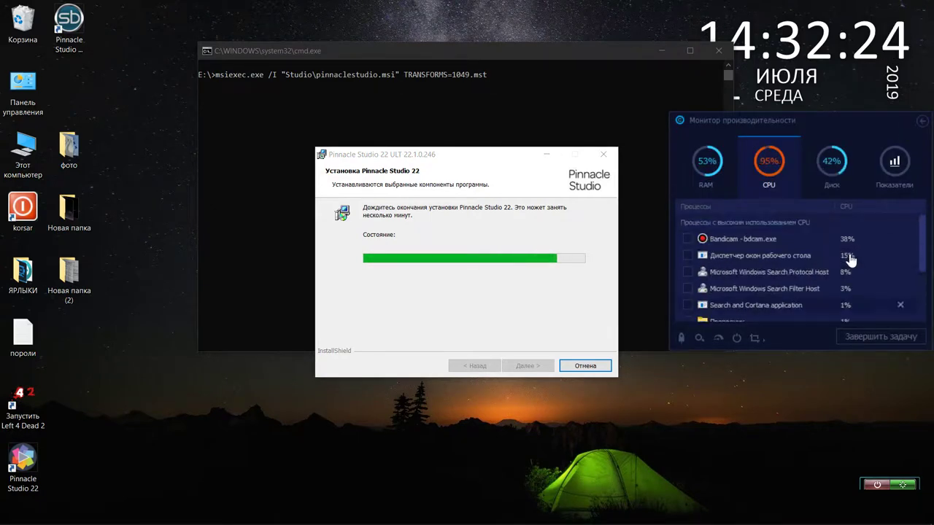
{"action": "left_click", "coordinate": [708, 166]}
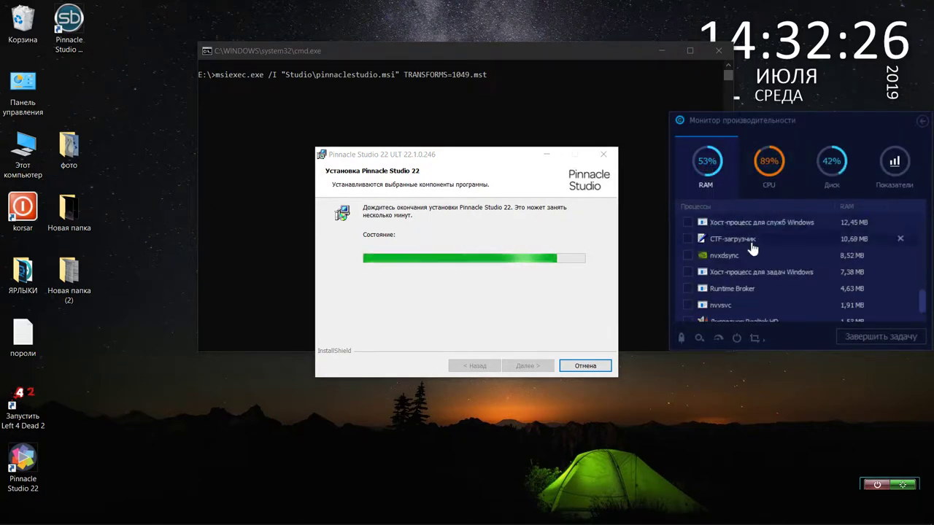
{"action": "scroll", "coordinate": [730, 253], "scroll_direction": "up", "scroll_amount": 3}
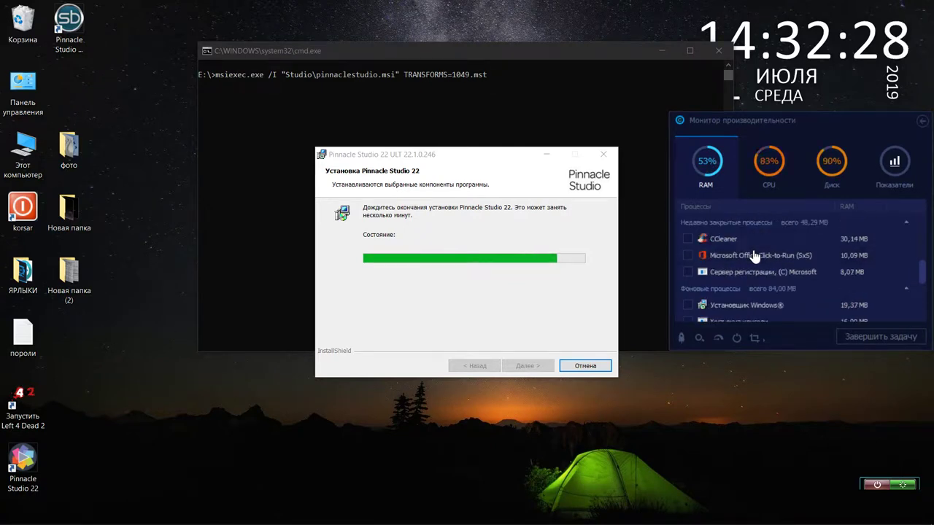
{"action": "left_click", "coordinate": [687, 239]}
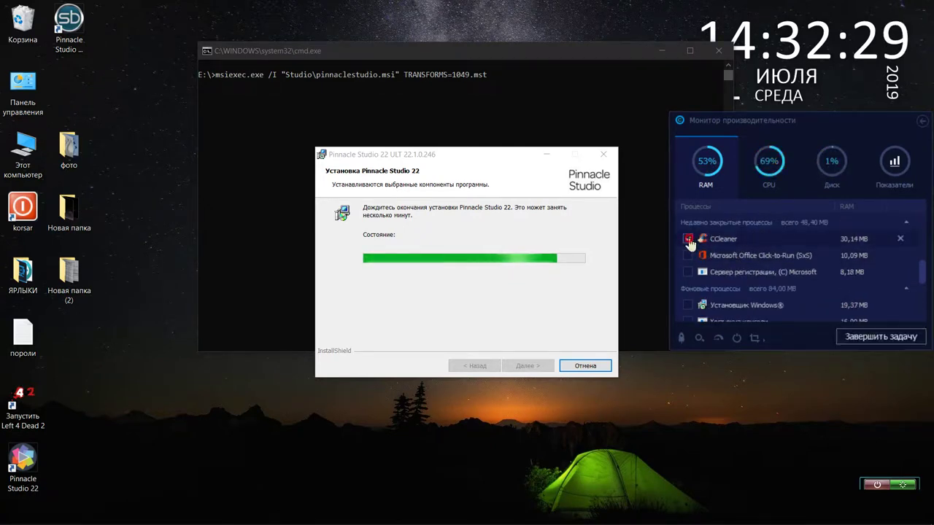
{"action": "left_click", "coordinate": [846, 340]}
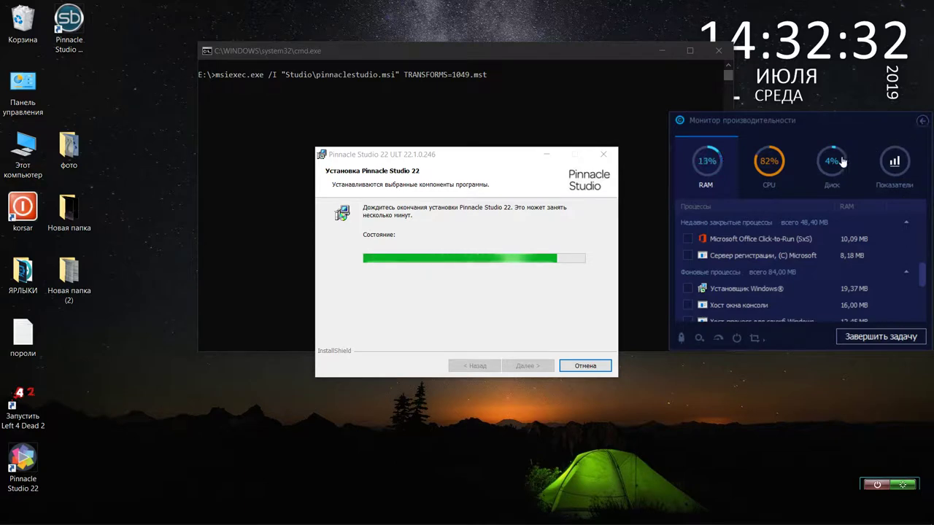
{"action": "left_click", "coordinate": [923, 121]}
- Finish the Pinnacle Studio 22 installer and reopen the pinnacle_studio disc in the file manager
{"action": "mouse_move", "coordinate": [744, 520]}
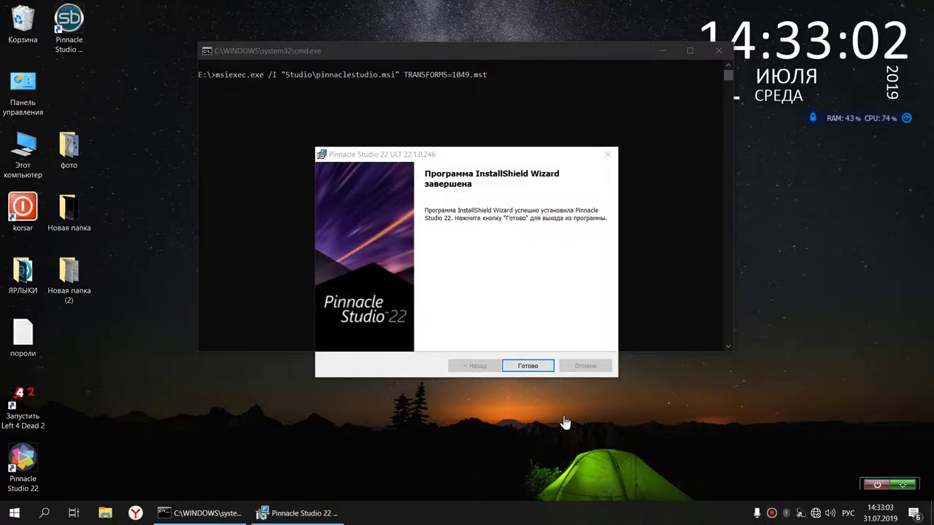
{"action": "left_click", "coordinate": [532, 368]}
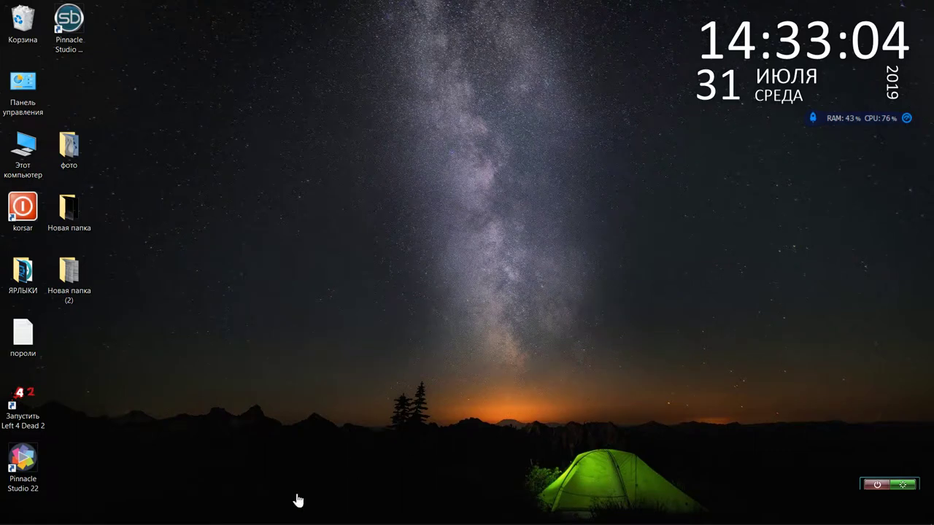
{"action": "mouse_move", "coordinate": [299, 524]}
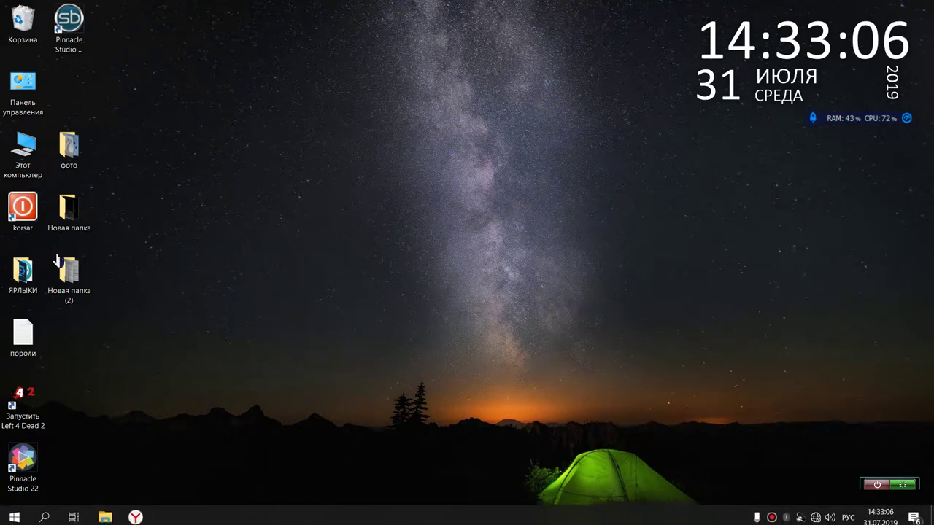
{"action": "double_click", "coordinate": [27, 153]}
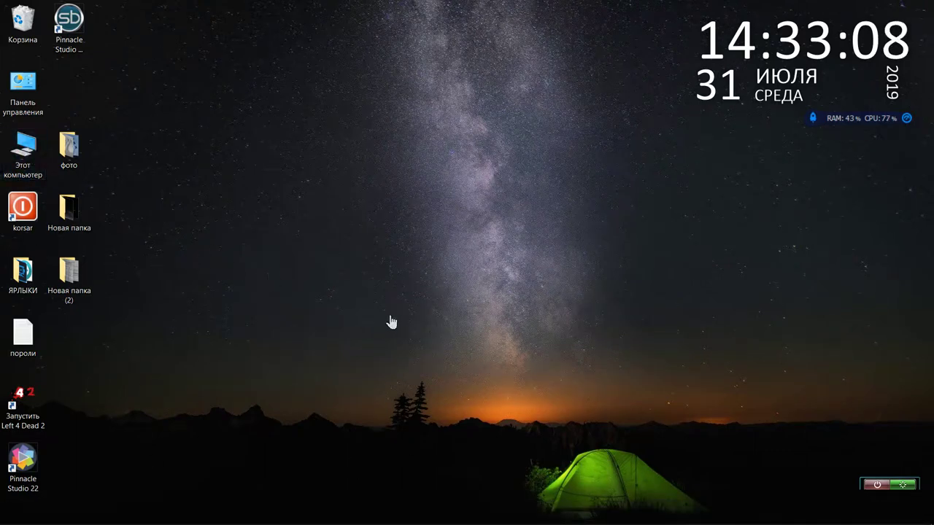
{"action": "double_click", "coordinate": [463, 263]}
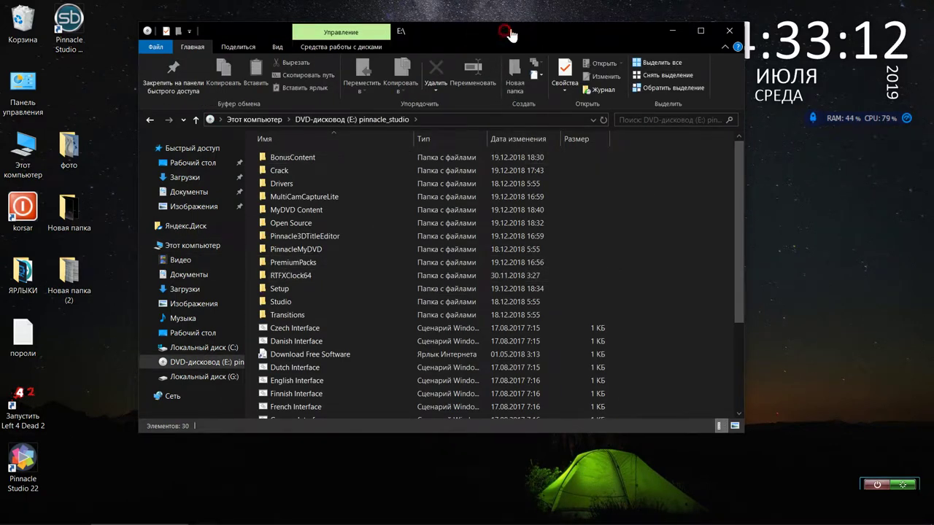
{"action": "left_click_drag", "start_coordinate": [511, 35], "coordinate": [587, 24]}
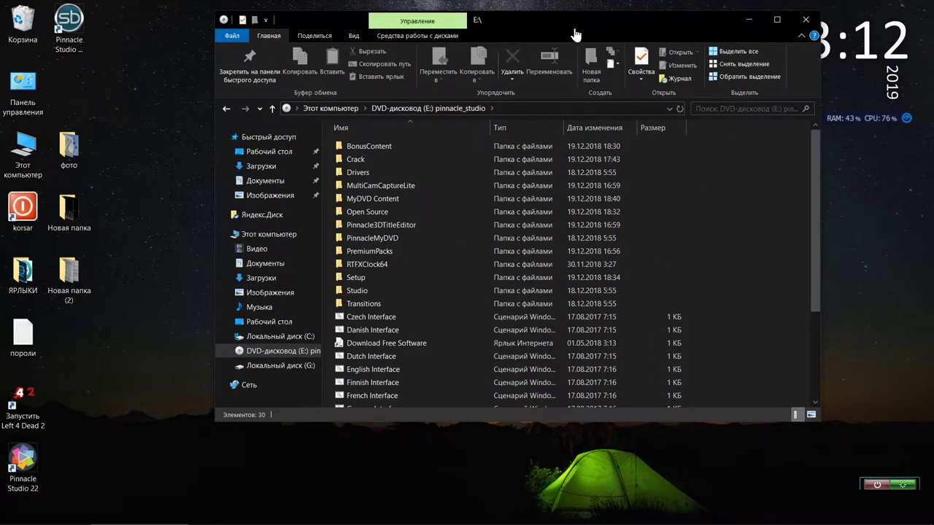
- Install the Dazzle Video Capture DVC100 X64 driver using setup in the disc's Drivers\x64 folder
{"action": "double_click", "coordinate": [367, 174]}
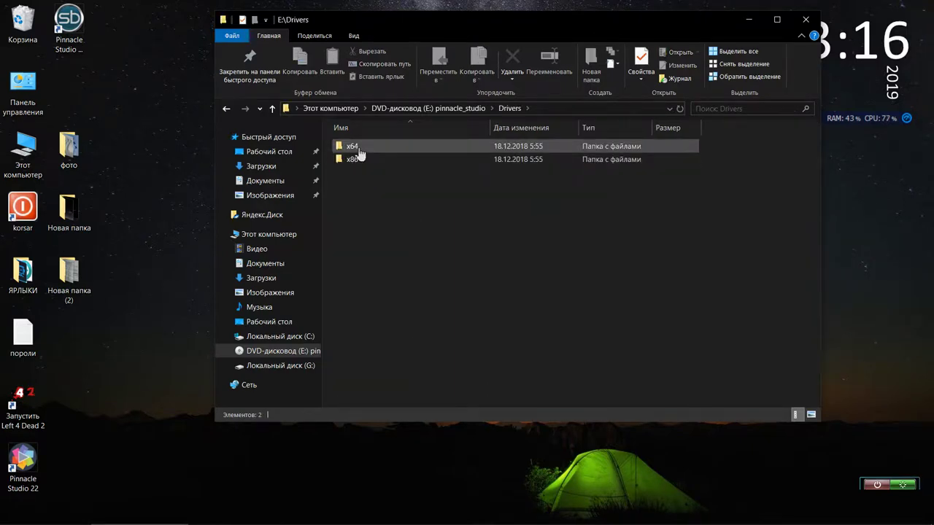
{"action": "double_click", "coordinate": [356, 149]}
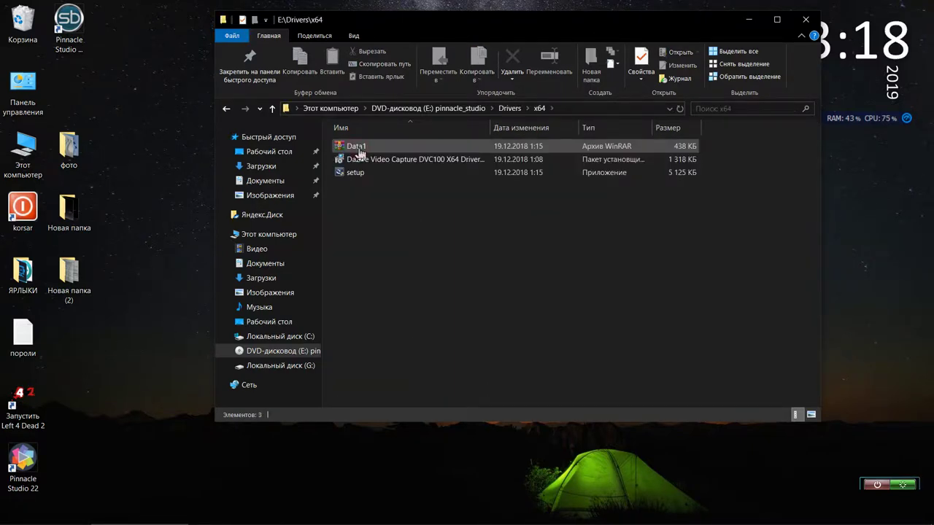
{"action": "left_click", "coordinate": [360, 178]}
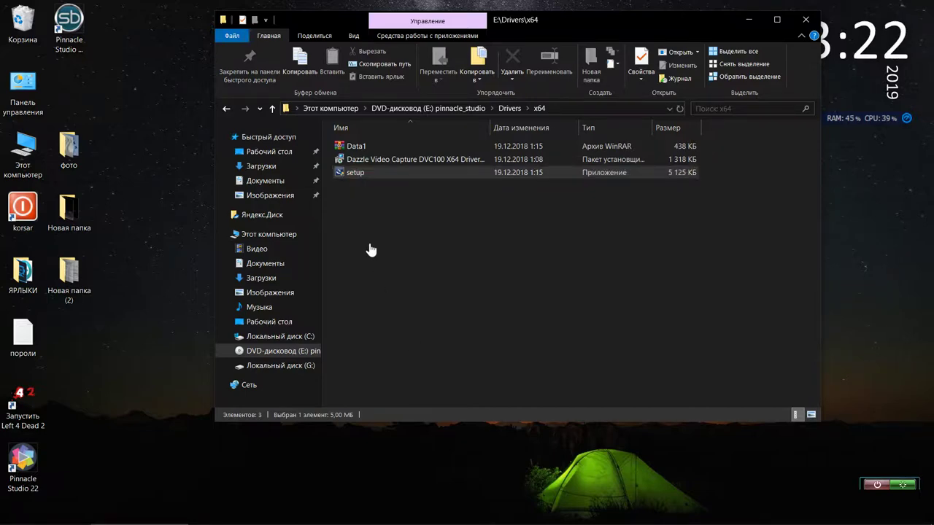
{"action": "key", "text": "Return"}
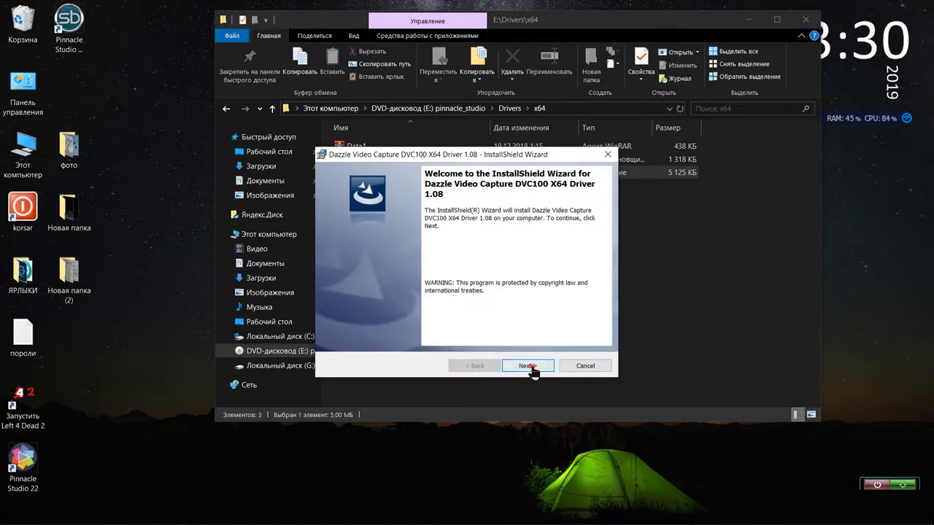
{"action": "left_click", "coordinate": [531, 366]}
{"action": "left_click", "coordinate": [533, 368]}
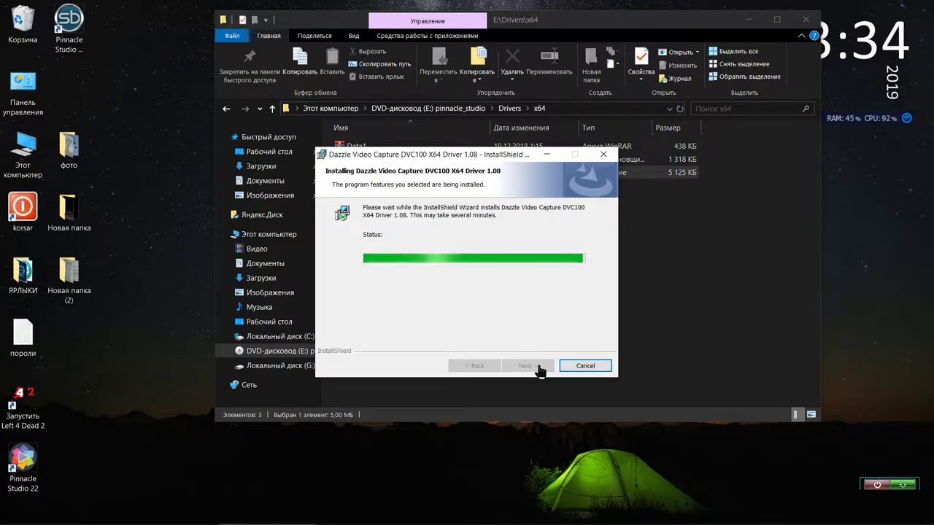
{"action": "left_click", "coordinate": [538, 369]}
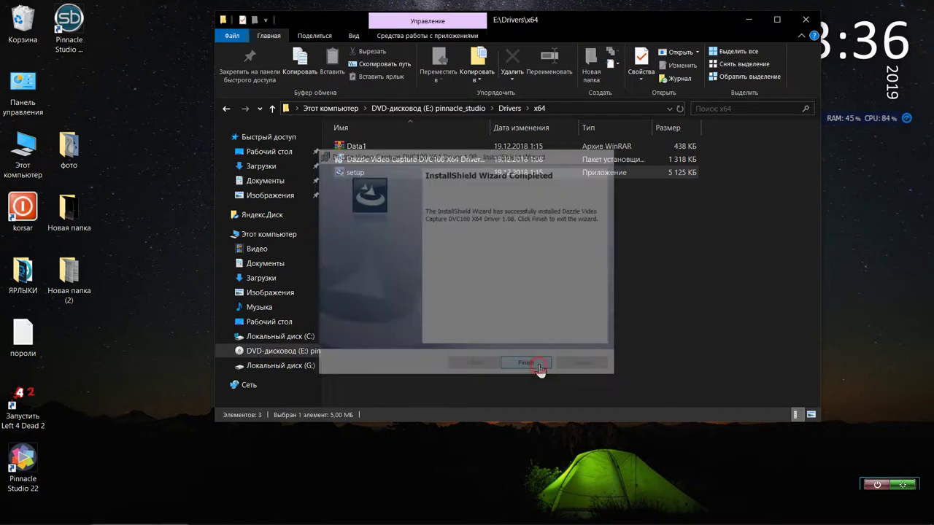
- Try to install the Dazzle Video Capture DVC100 X86 driver using setup in the Drivers\x86 folder
{"action": "left_click", "coordinate": [227, 109]}
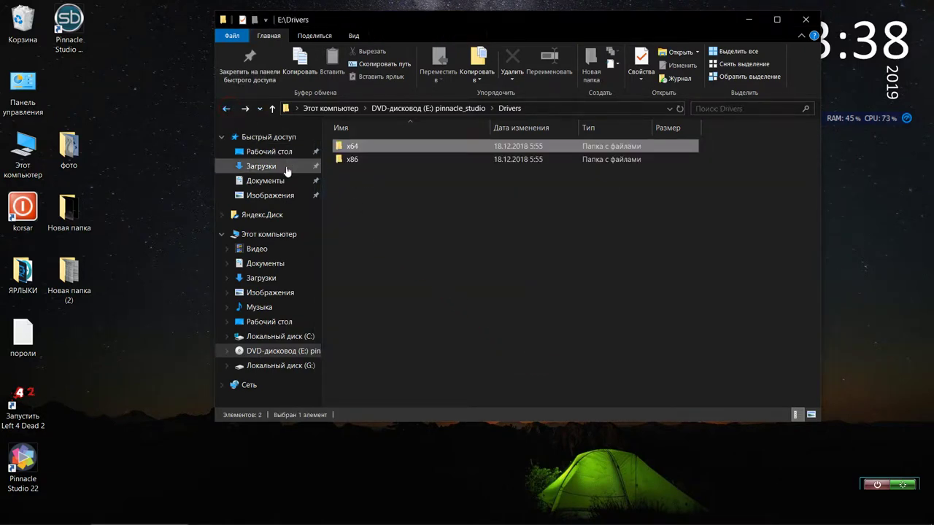
{"action": "double_click", "coordinate": [341, 159]}
{"action": "double_click", "coordinate": [345, 172]}
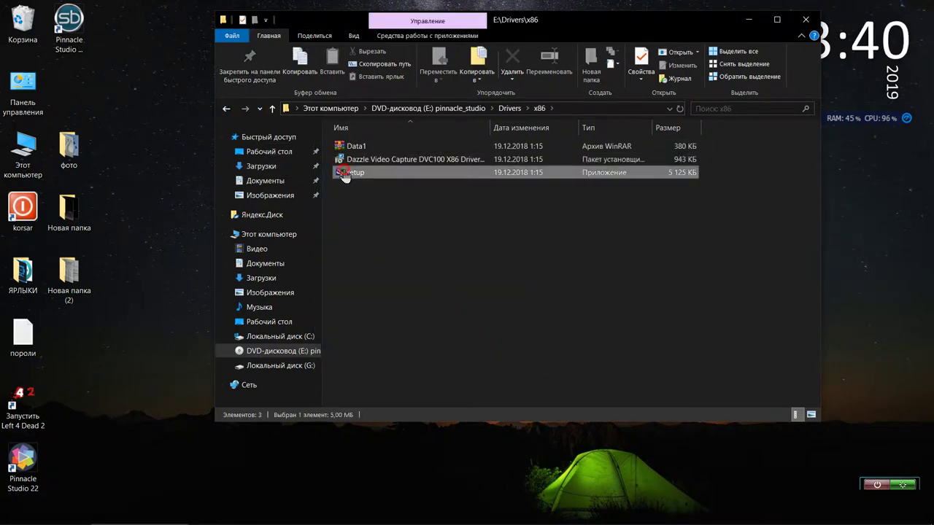
{"action": "left_click", "coordinate": [396, 343]}
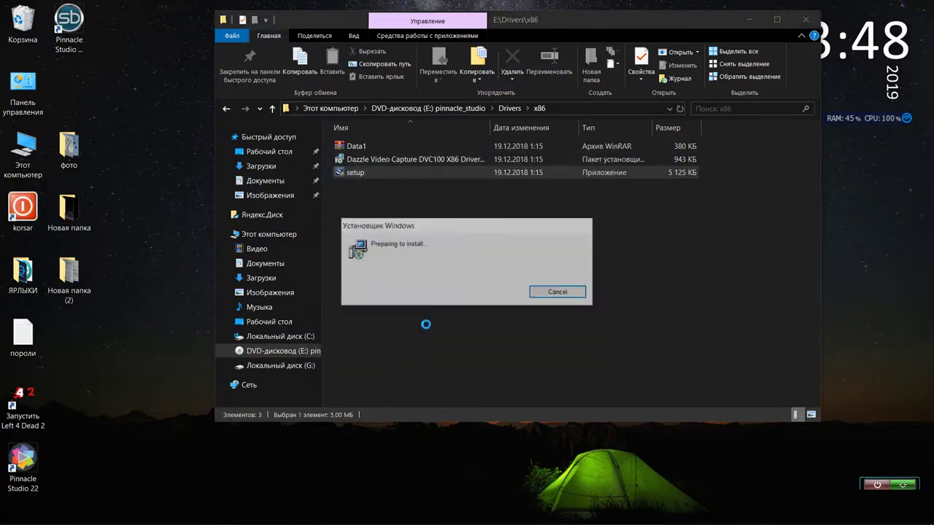
{"action": "left_click", "coordinate": [515, 368]}
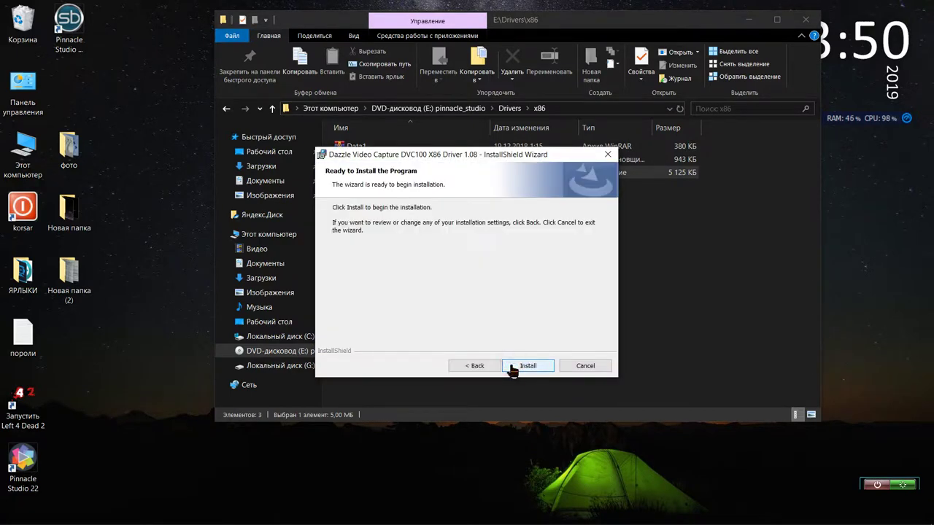
{"action": "left_click", "coordinate": [527, 365]}
{"action": "left_click", "coordinate": [514, 367]}
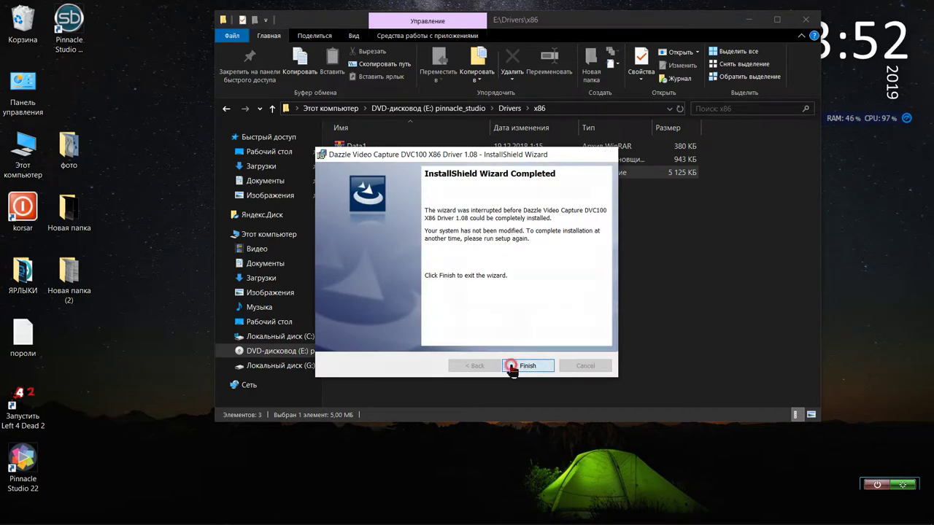
- Check the contents of the MultiCamCaptureLite folder on the pinnacle_studio disc and return to the disc root
{"action": "left_click", "coordinate": [224, 110]}
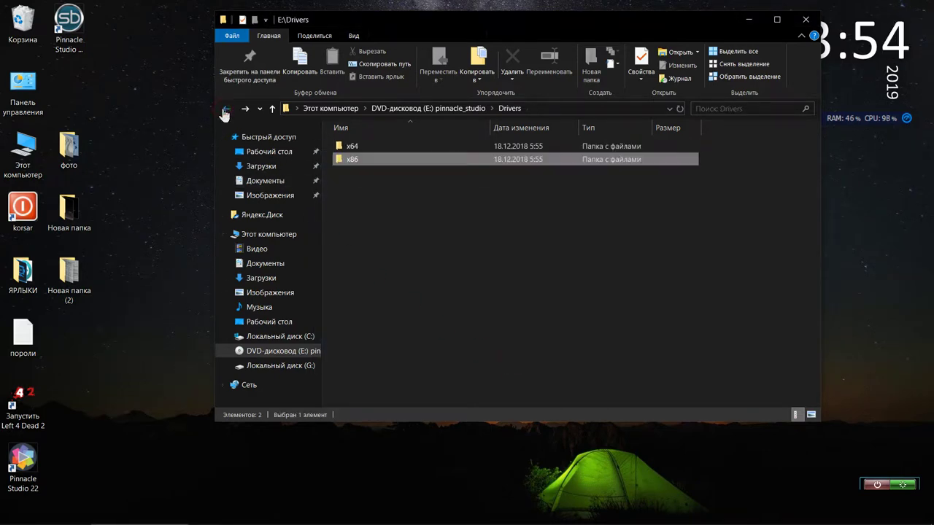
{"action": "left_click", "coordinate": [225, 110]}
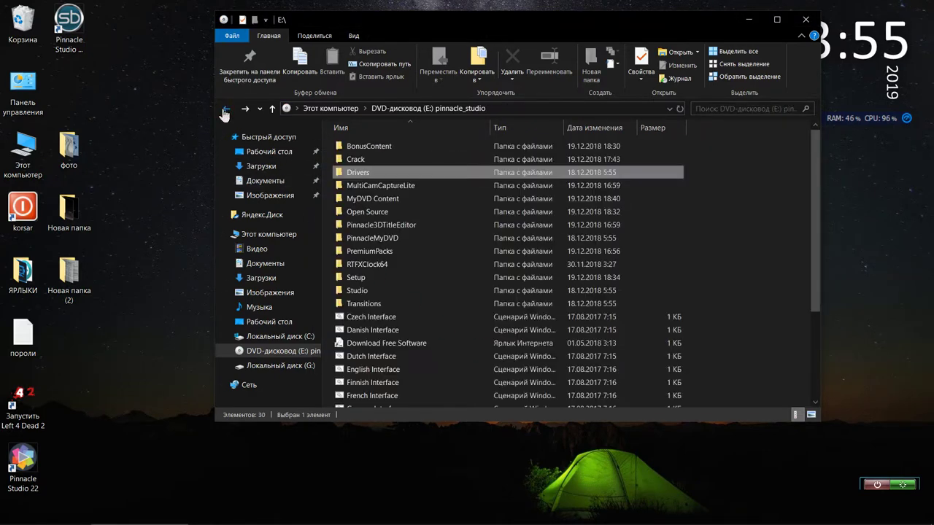
{"action": "double_click", "coordinate": [390, 191]}
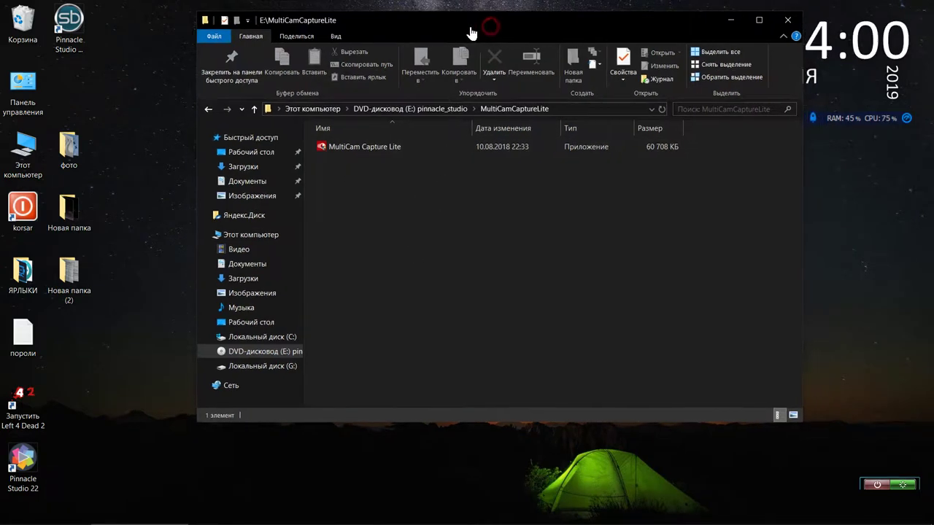
{"action": "left_click_drag", "start_coordinate": [475, 29], "coordinate": [429, 33]}
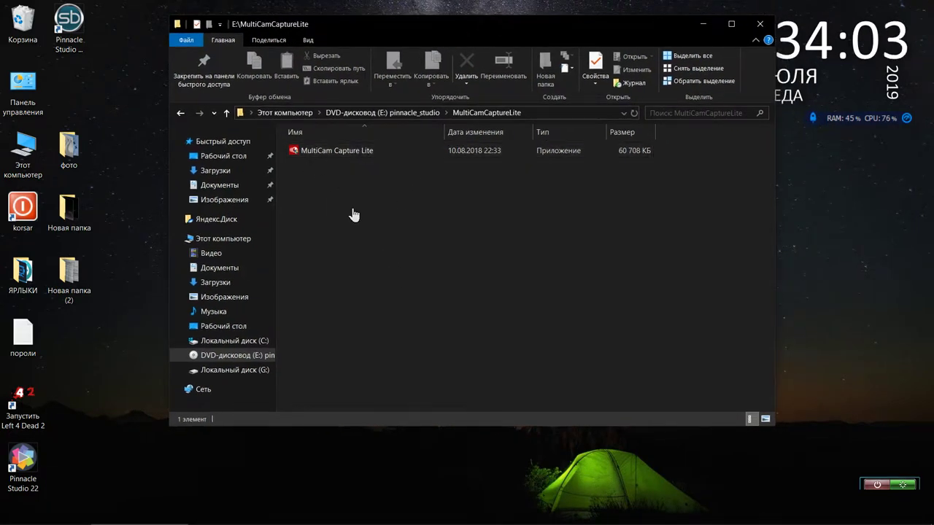
{"action": "left_click", "coordinate": [182, 118]}
- Install MyDVD Content Pack 1 from the disc's MyDVD Content folder
{"action": "double_click", "coordinate": [310, 205]}
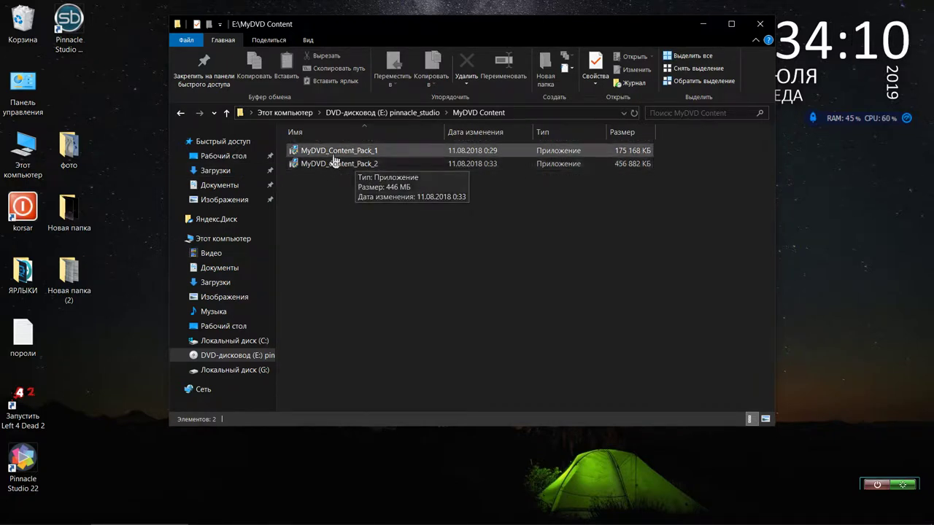
{"action": "left_click", "coordinate": [333, 151]}
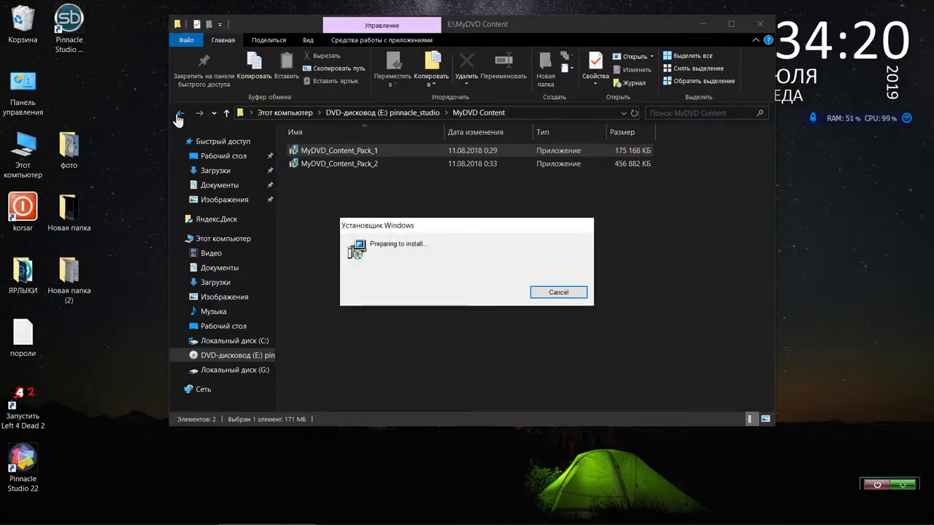
{"action": "left_click", "coordinate": [519, 370]}
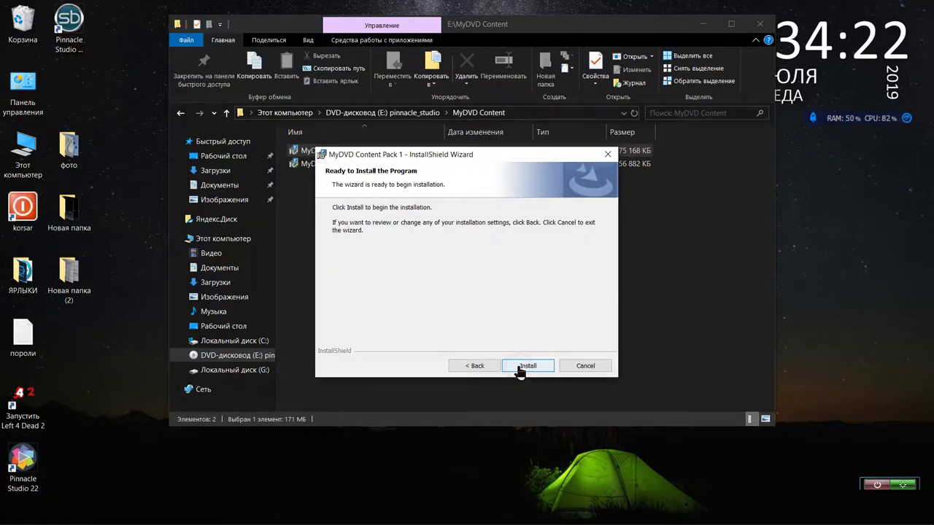
{"action": "left_click", "coordinate": [526, 367]}
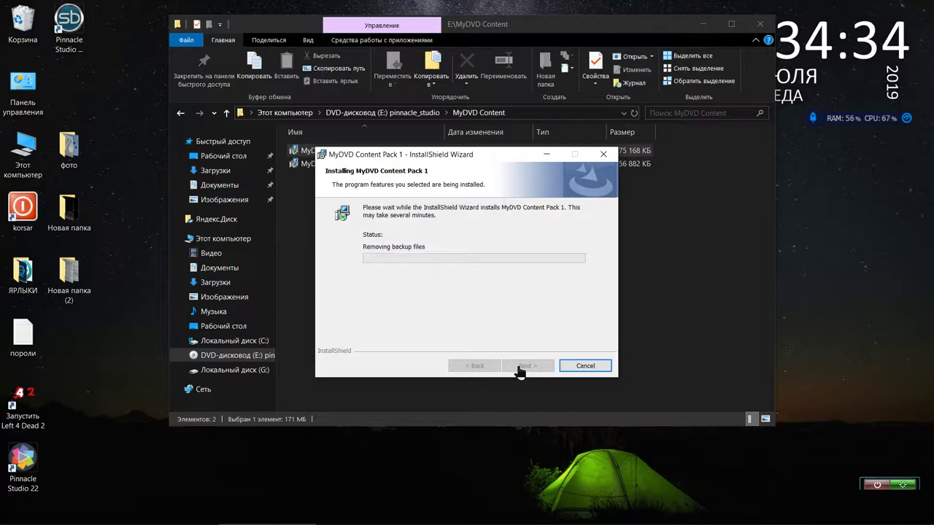
{"action": "left_click", "coordinate": [522, 368]}
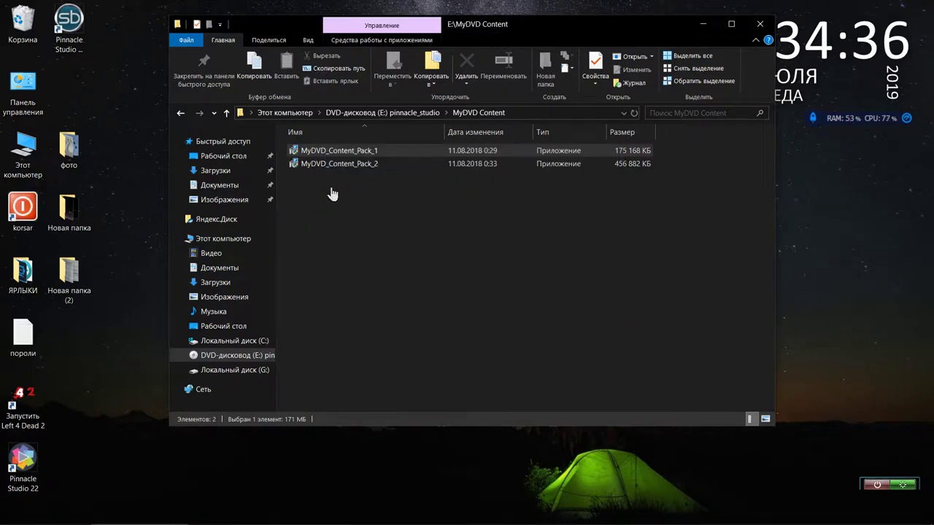
- Launch the MyDVD_Content_Pack_2 installer from the MyDVD Content folder and return to the root of the pinnacle_studio disc
{"action": "left_click", "coordinate": [340, 165]}
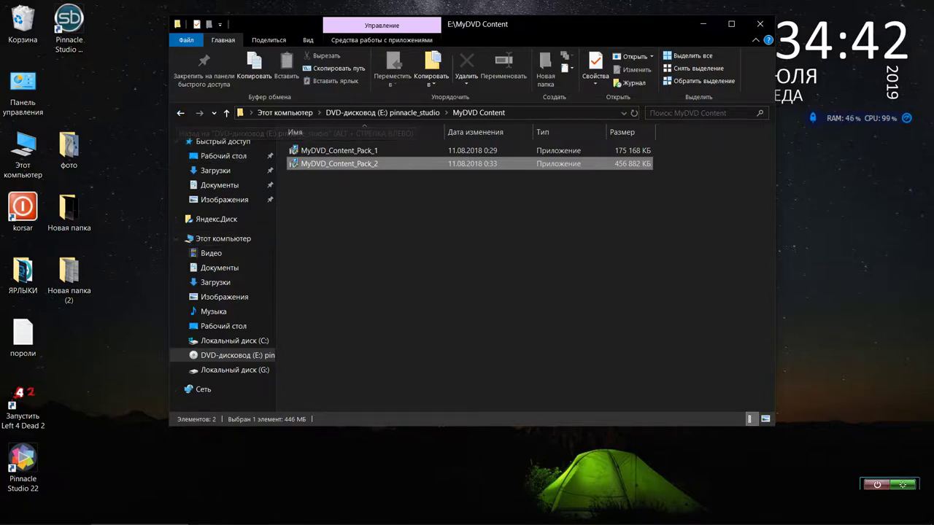
{"action": "mouse_move", "coordinate": [374, 522]}
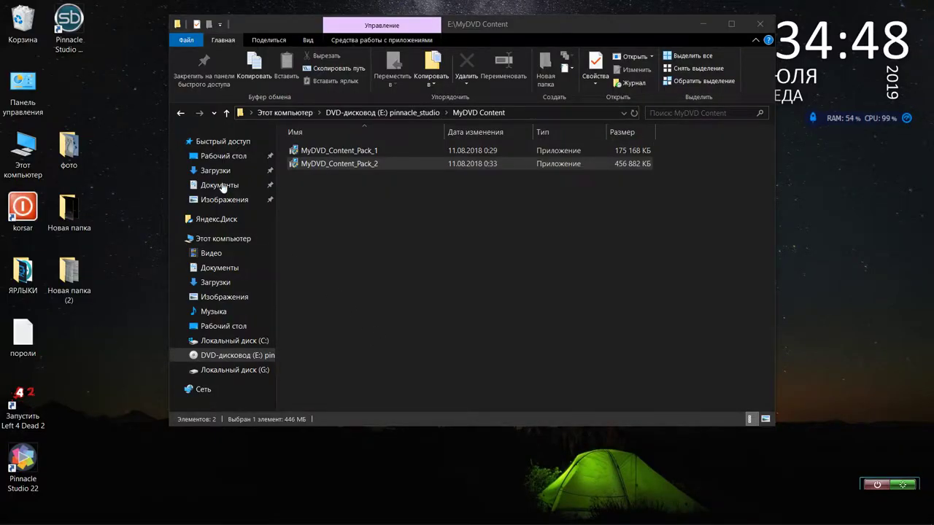
{"action": "left_click", "coordinate": [179, 115]}
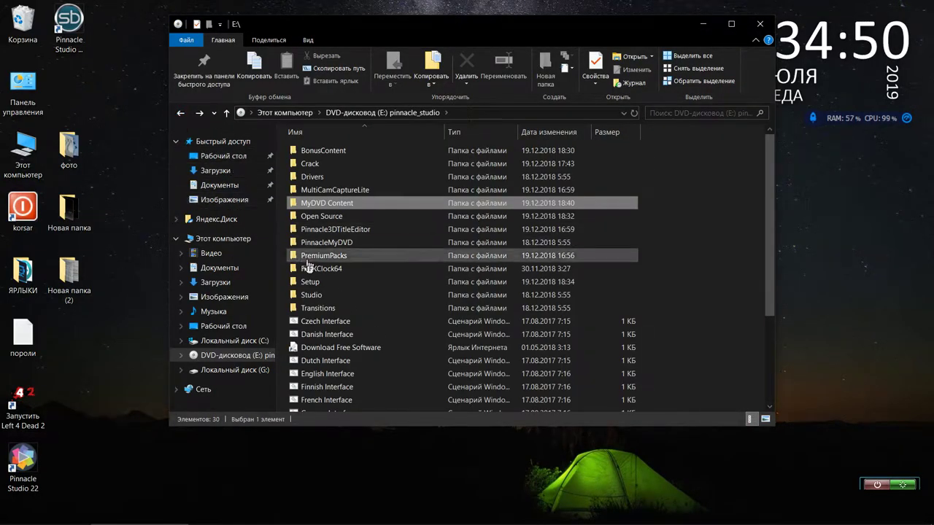
{"action": "left_click_drag", "start_coordinate": [473, 32], "coordinate": [445, 44]}
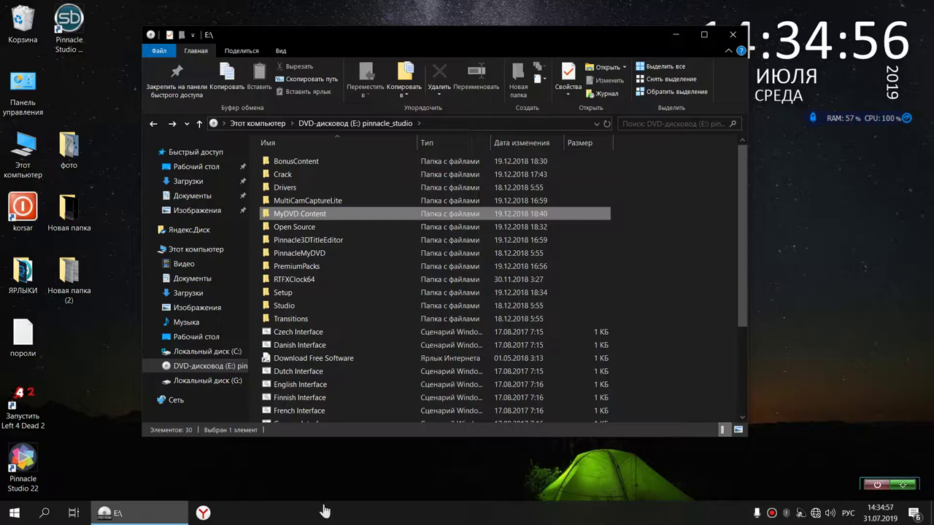
- Check the contents of the Open Source folder on the disc and return to the disc root
{"action": "left_click", "coordinate": [318, 229]}
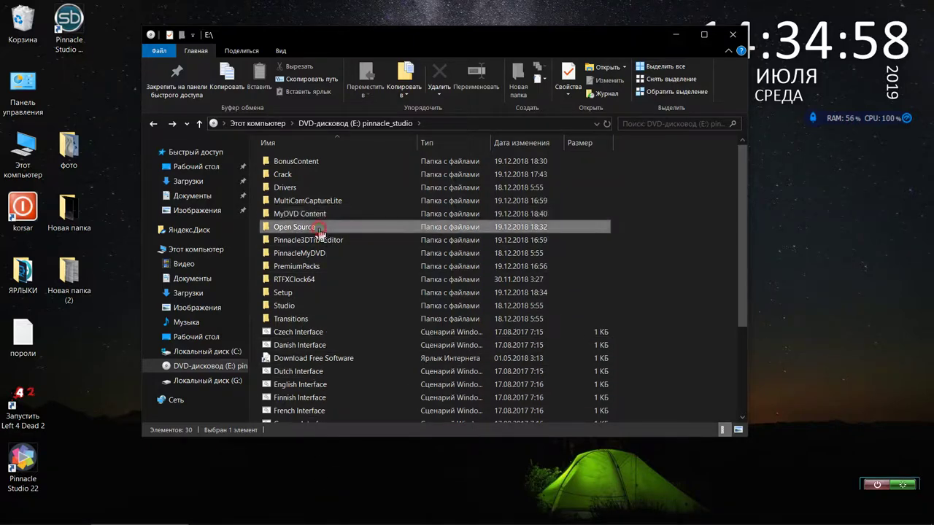
{"action": "double_click", "coordinate": [319, 229]}
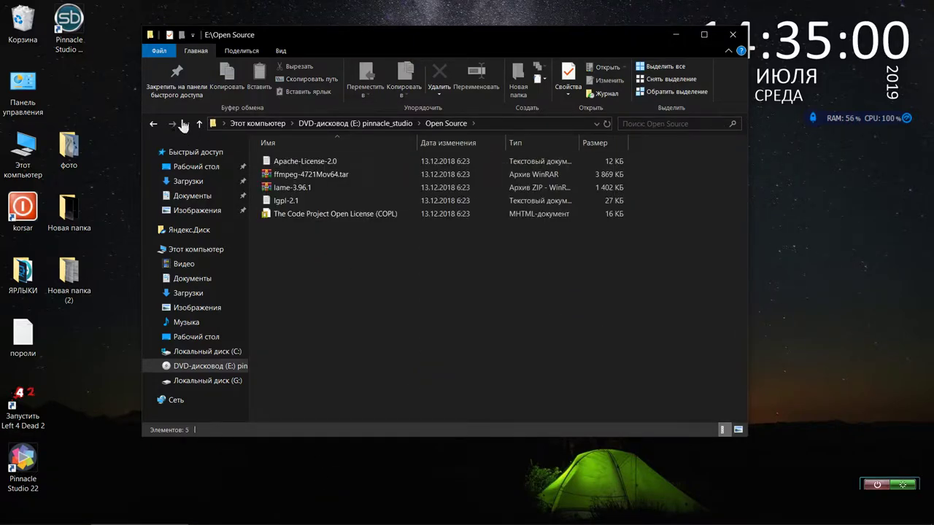
{"action": "left_click", "coordinate": [154, 126]}
{"action": "mouse_move", "coordinate": [343, 518]}
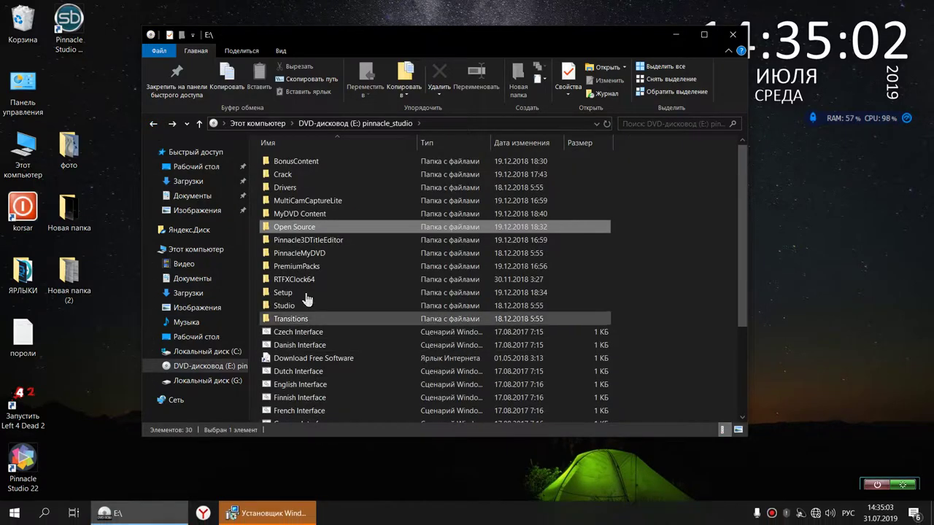
- Bring up the waiting MyDVD Content Pack 2 wizard, run its installation and finish it
{"action": "left_click", "coordinate": [295, 514]}
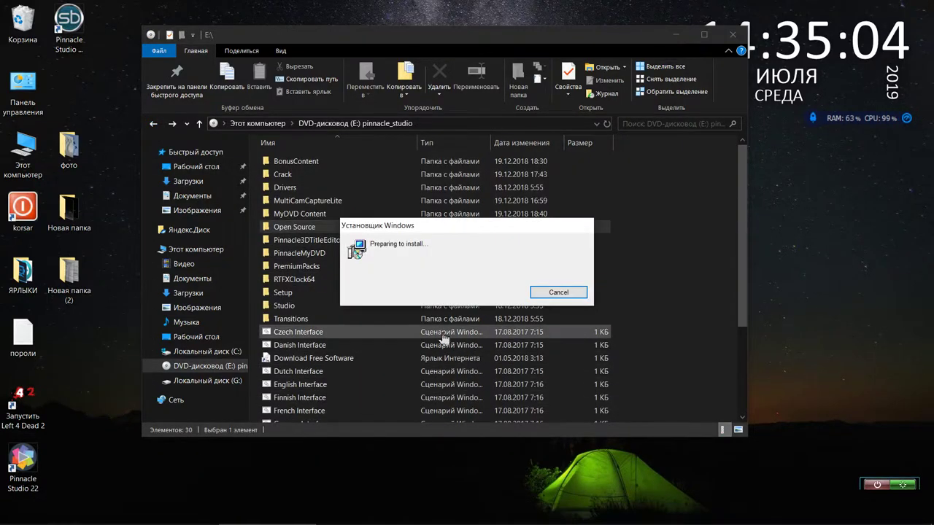
{"action": "left_click", "coordinate": [513, 370]}
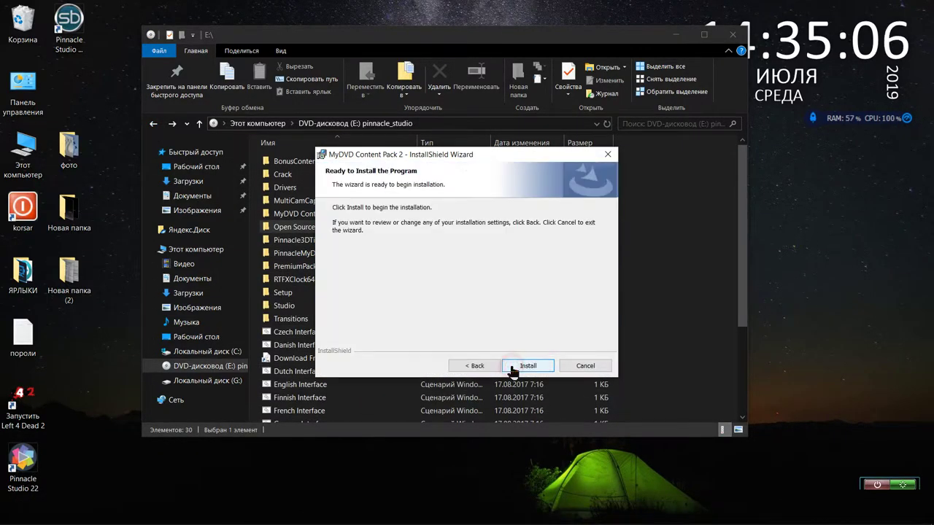
{"action": "left_click", "coordinate": [513, 371]}
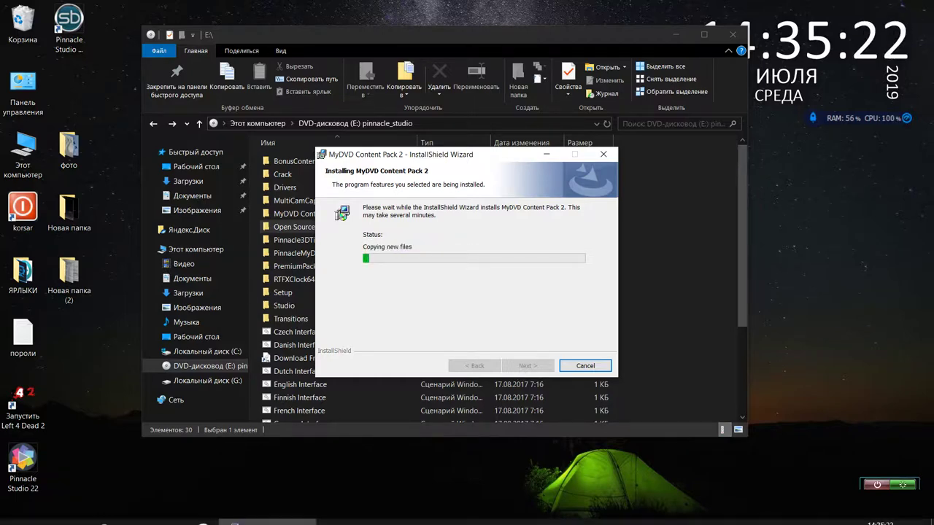
{"action": "mouse_move", "coordinate": [744, 520]}
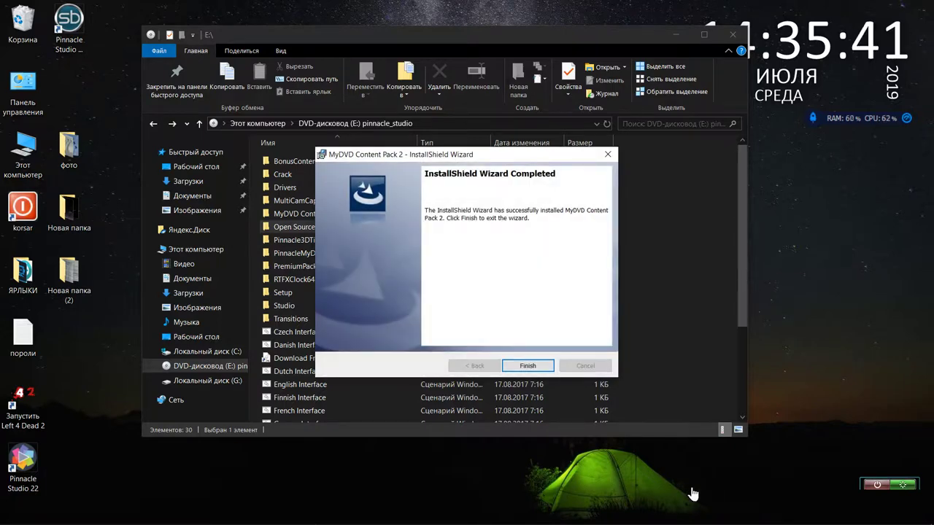
{"action": "left_click", "coordinate": [537, 368]}
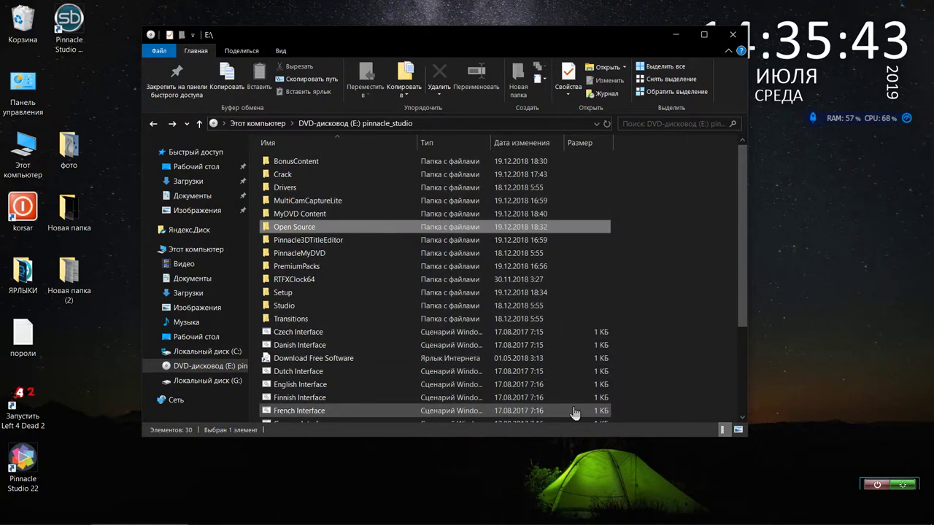
- Run the TitleExtreme package from BonusContent\TitleExtreme and complete its setup with the Исправить (repair) option
{"action": "double_click", "coordinate": [290, 162]}
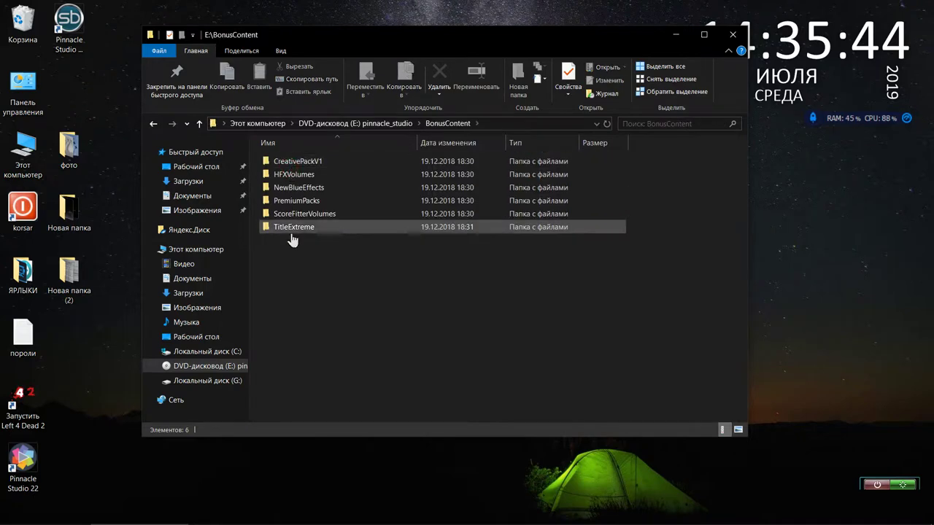
{"action": "double_click", "coordinate": [294, 229]}
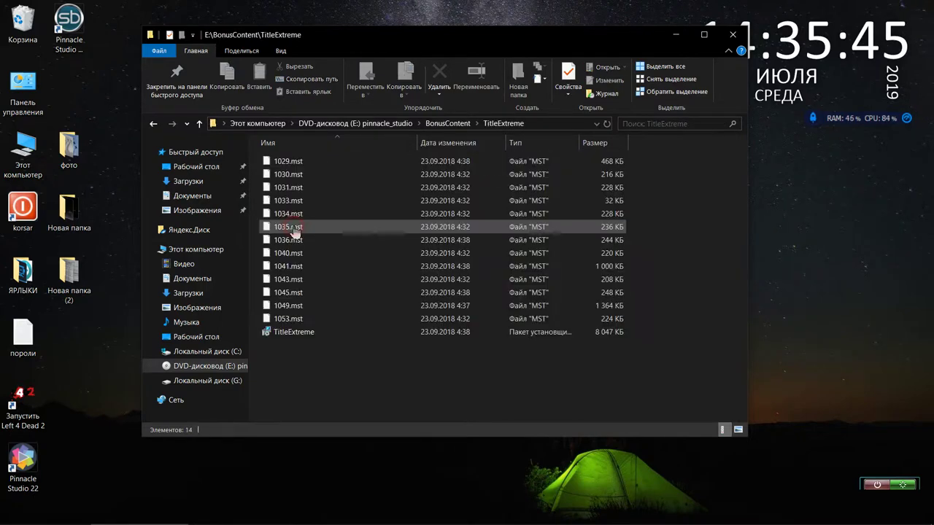
{"action": "left_click", "coordinate": [293, 335]}
{"action": "double_click", "coordinate": [291, 334]}
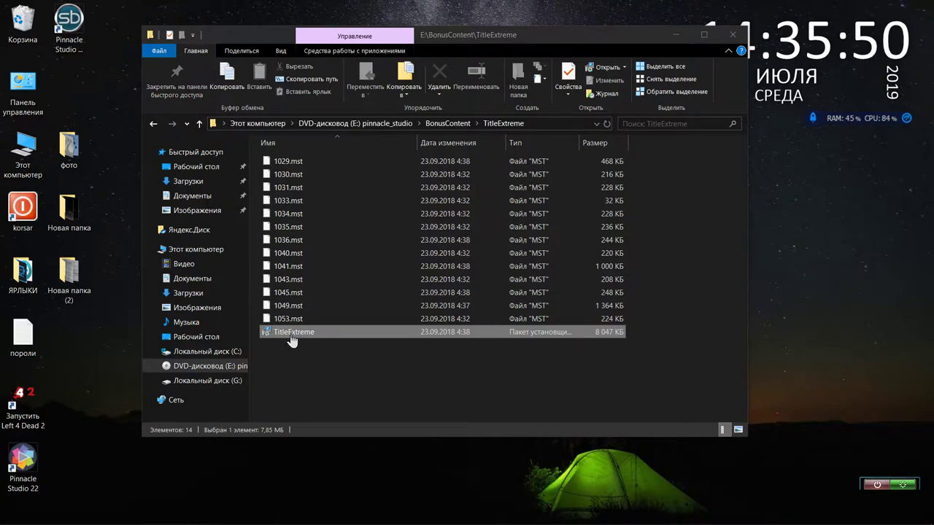
{"action": "left_click", "coordinate": [528, 367]}
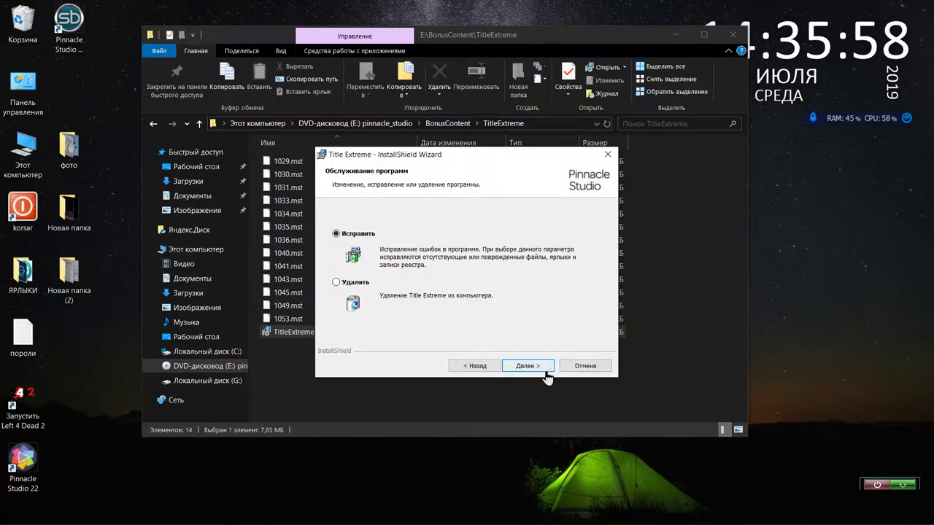
{"action": "left_click", "coordinate": [540, 374]}
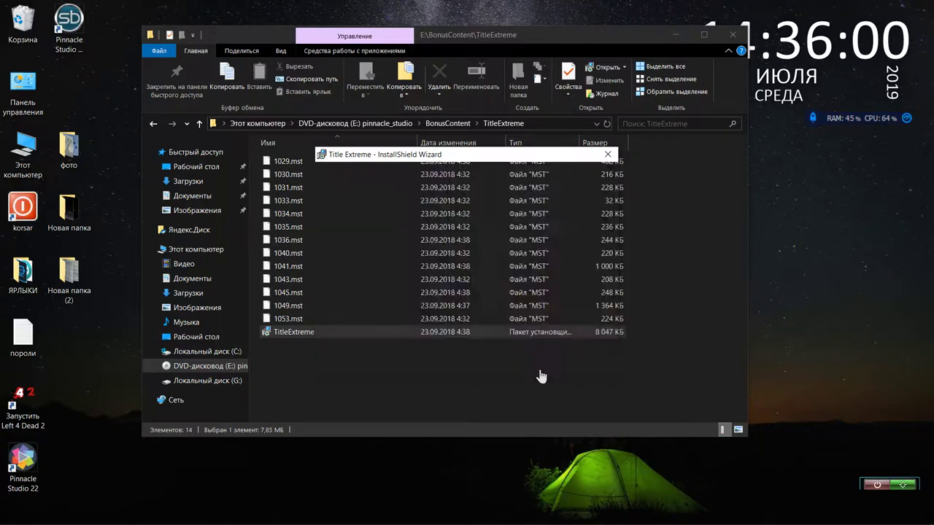
{"action": "left_click", "coordinate": [541, 374]}
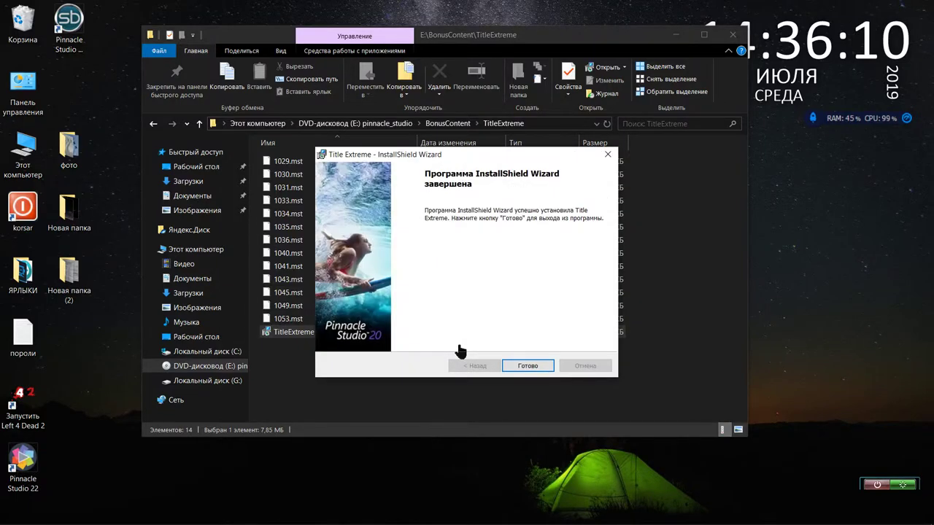
{"action": "left_click", "coordinate": [515, 366]}
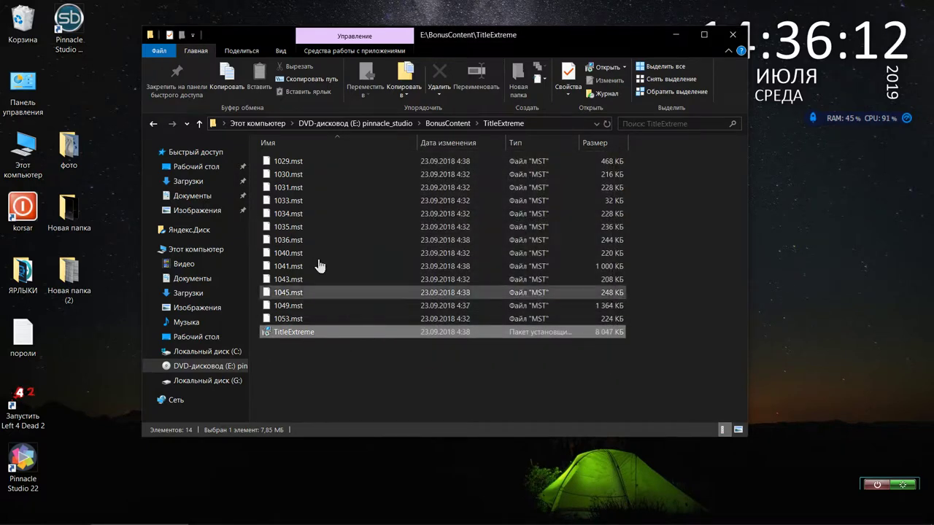
- Install Pinnacle ScoreFitter Volumes 1-2 from BonusContent\ScoreFitterVolumes, accepting the license agreement
{"action": "left_click", "coordinate": [153, 123]}
{"action": "double_click", "coordinate": [287, 216]}
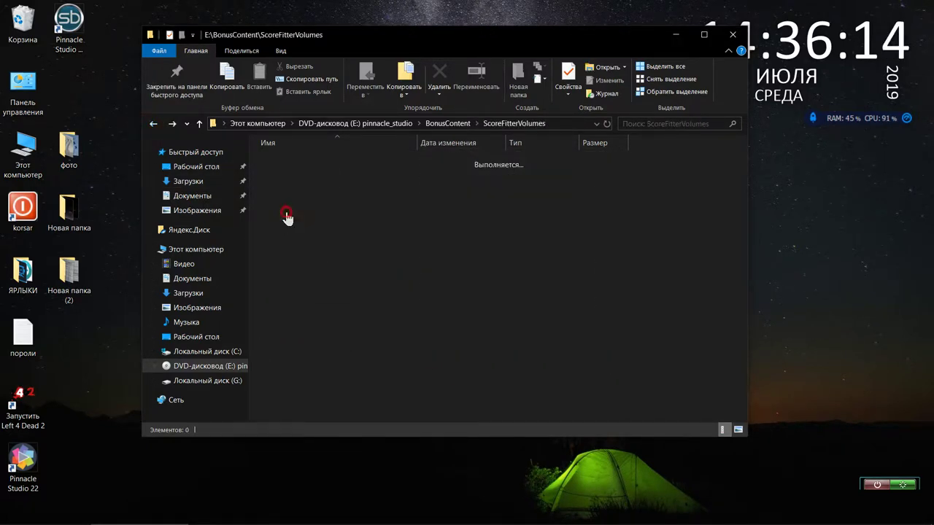
{"action": "left_click", "coordinate": [303, 333]}
{"action": "double_click", "coordinate": [302, 333]}
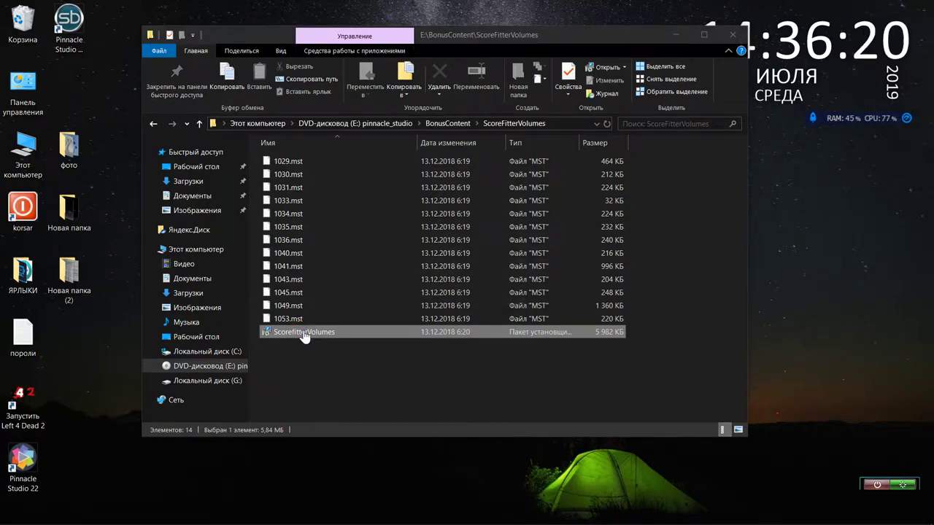
{"action": "double_click", "coordinate": [304, 332]}
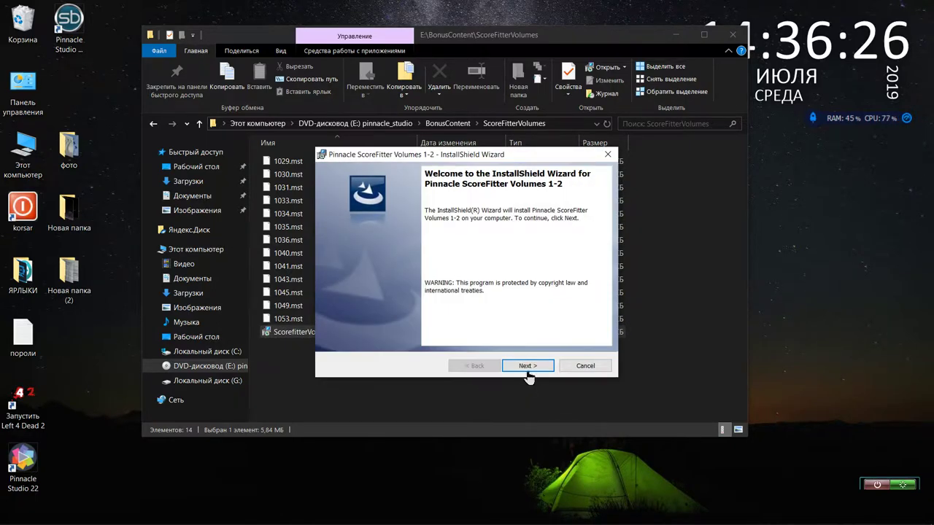
{"action": "left_click", "coordinate": [529, 373]}
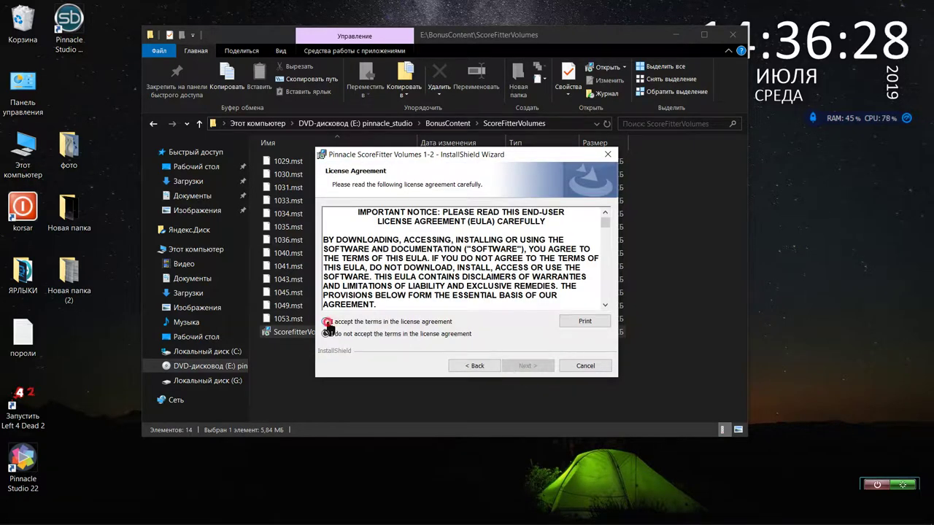
{"action": "left_click", "coordinate": [328, 321]}
{"action": "left_click", "coordinate": [527, 365]}
{"action": "left_click", "coordinate": [523, 366]}
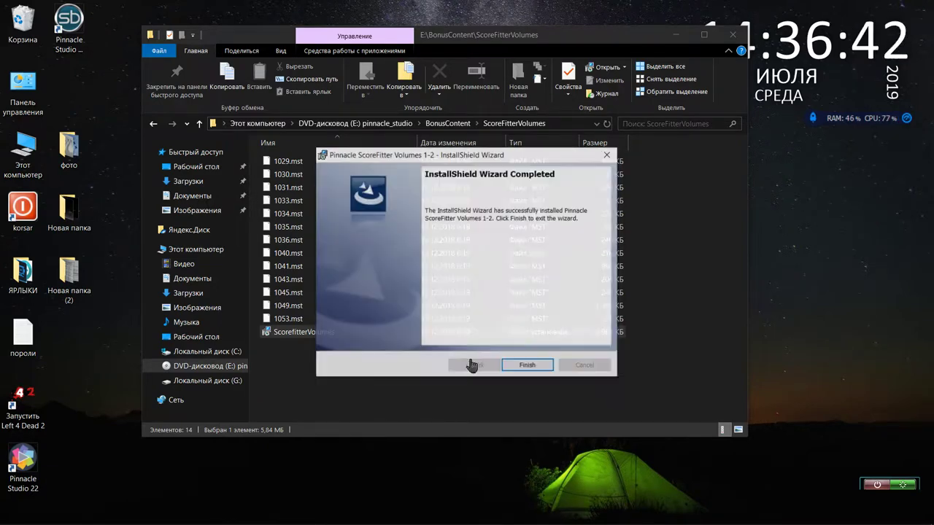
{"action": "left_click", "coordinate": [510, 365]}
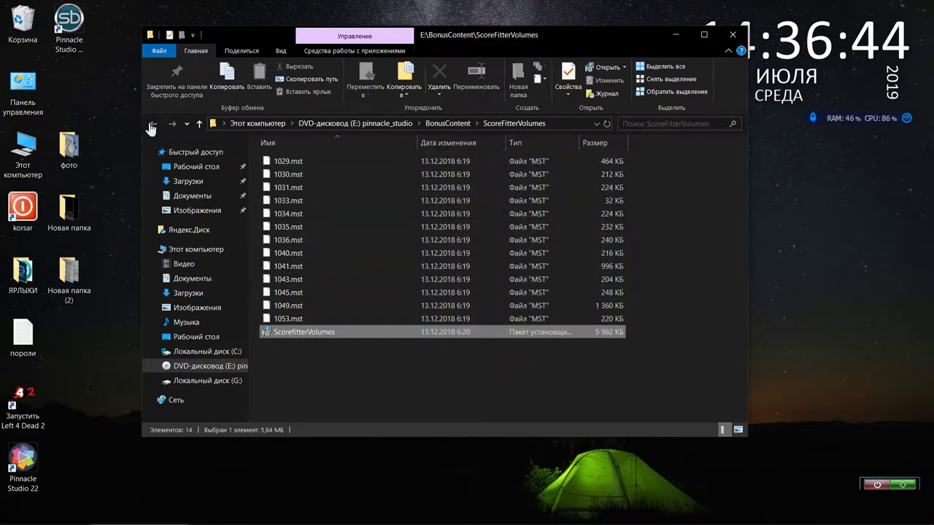
- Try to run the PremiumPacks application from BonusContent\PremiumPacks as administrator
{"action": "left_click", "coordinate": [152, 126]}
{"action": "double_click", "coordinate": [291, 203]}
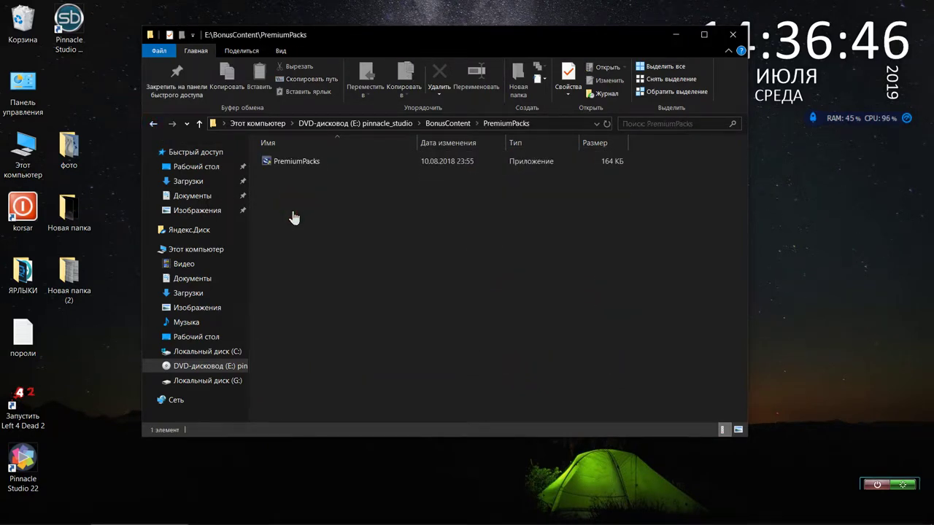
{"action": "double_click", "coordinate": [284, 162]}
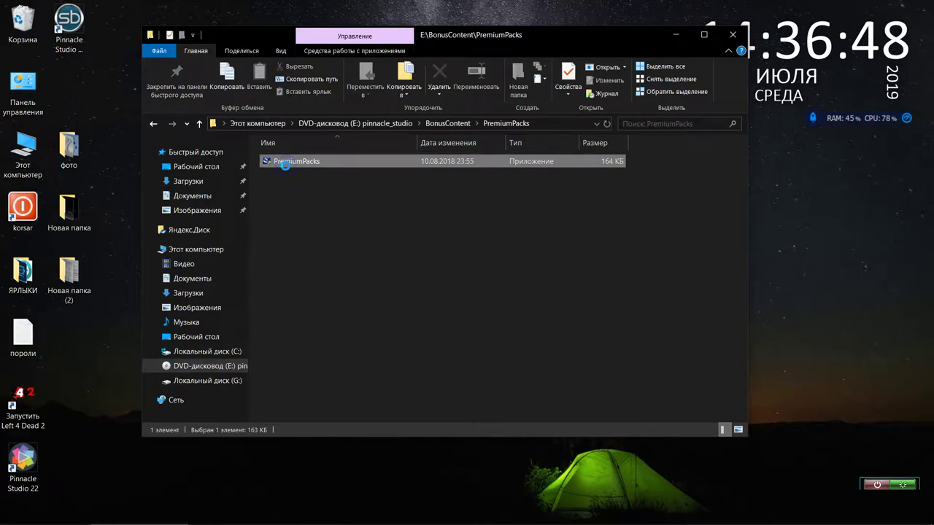
{"action": "right_click", "coordinate": [287, 170]}
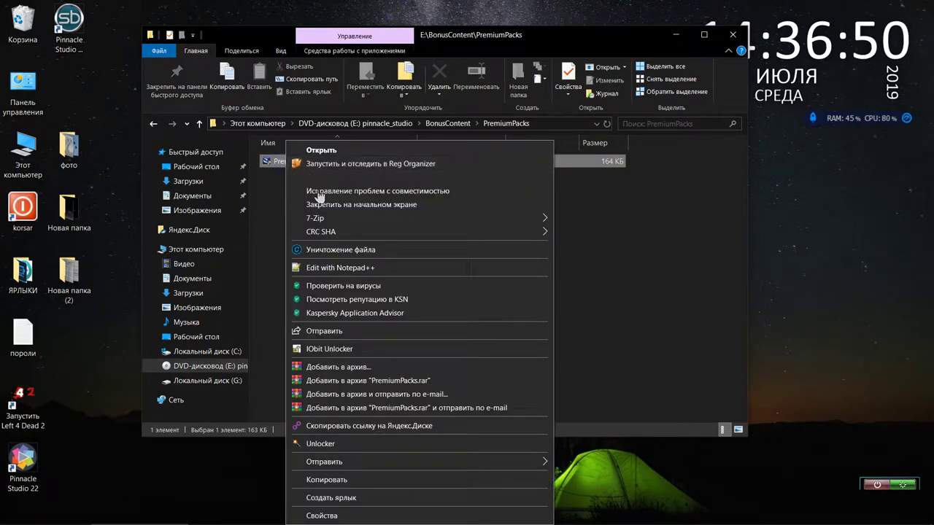
{"action": "left_click", "coordinate": [326, 180]}
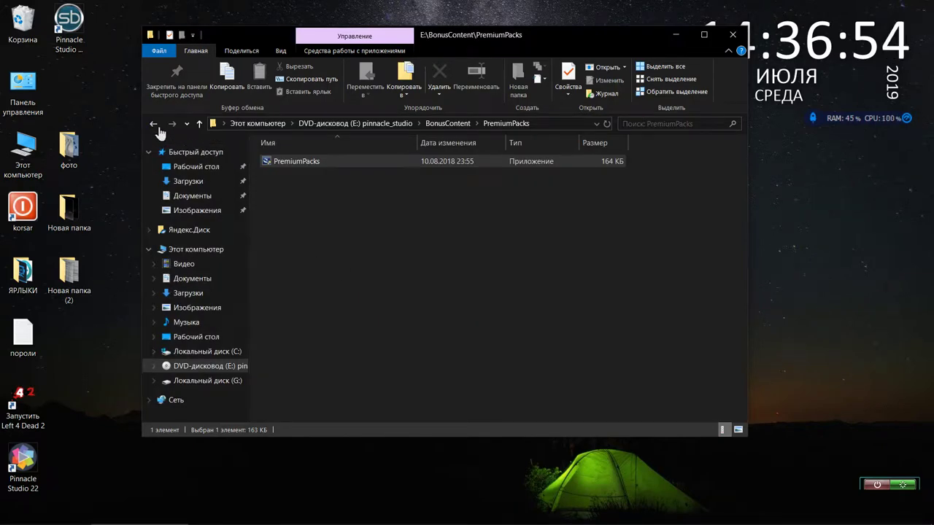
- Launch the NewBlue_Effects installer from BonusContent\NewBlueEffects as administrator
{"action": "left_click", "coordinate": [154, 124]}
{"action": "double_click", "coordinate": [299, 192]}
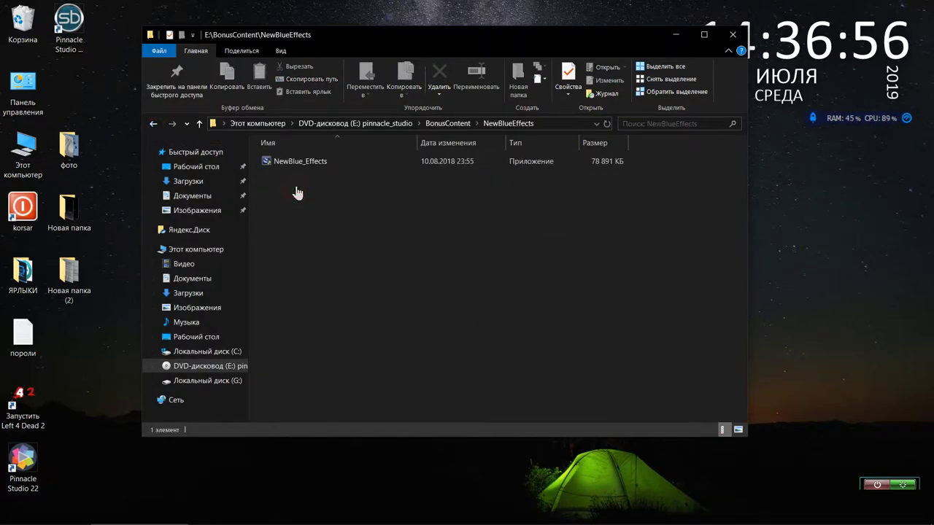
{"action": "right_click", "coordinate": [292, 162]}
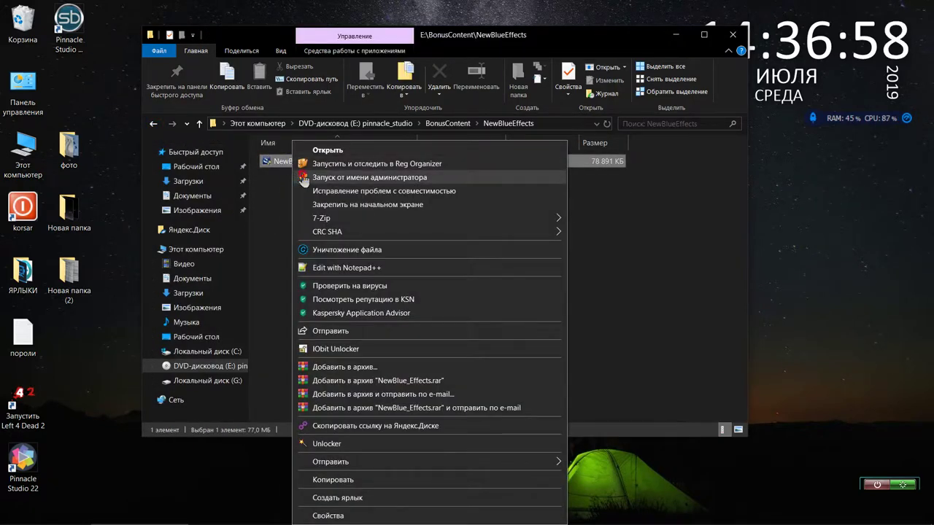
{"action": "left_click", "coordinate": [303, 179]}
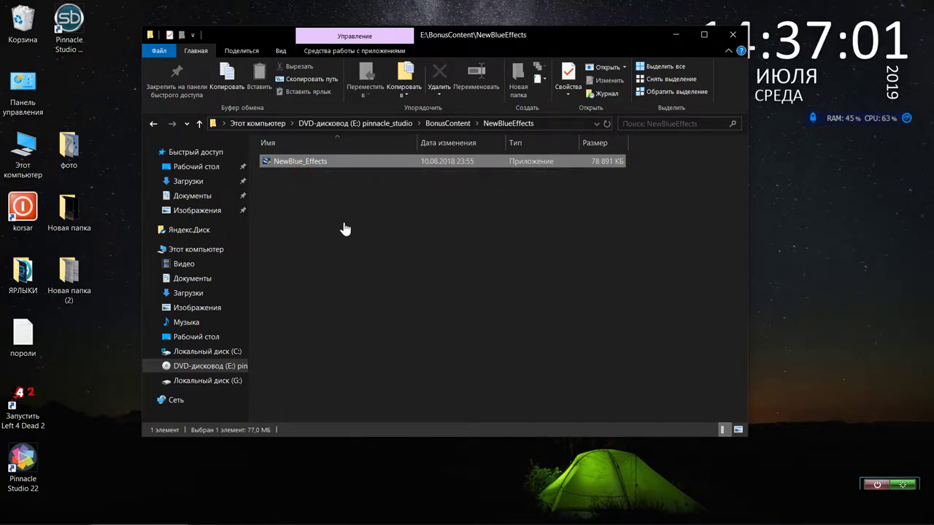
- Try to install the Hollywood FX volumes by running the HFXVolumes package from BonusContent\HFXVolumes
{"action": "left_click", "coordinate": [153, 125]}
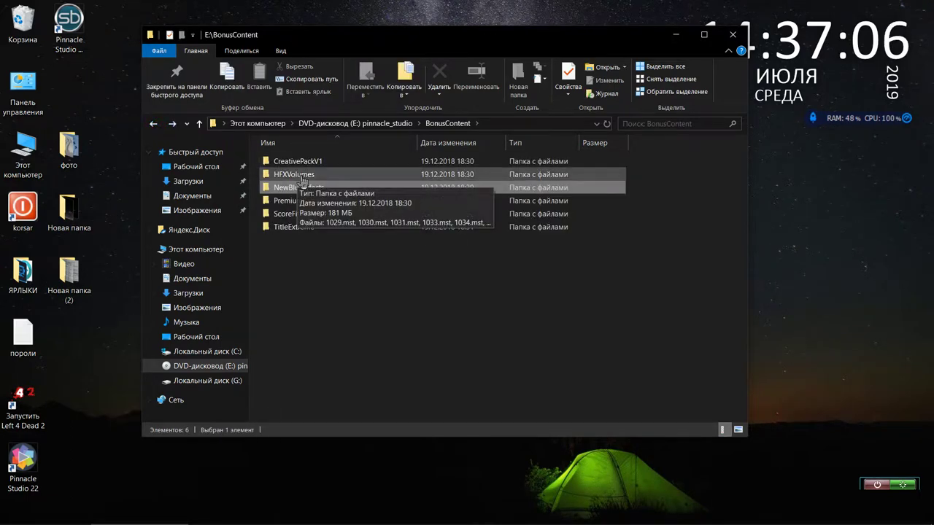
{"action": "double_click", "coordinate": [301, 180]}
{"action": "left_click", "coordinate": [292, 333]}
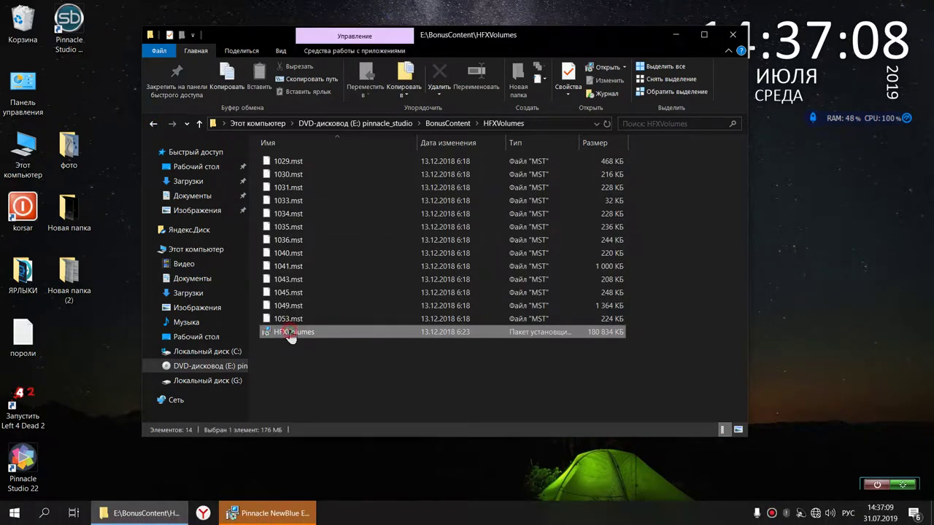
- Start the Pinnacle NewBlue Effects installation, accepting the license agreement and keeping the Complete setup type
{"action": "left_click", "coordinate": [267, 511]}
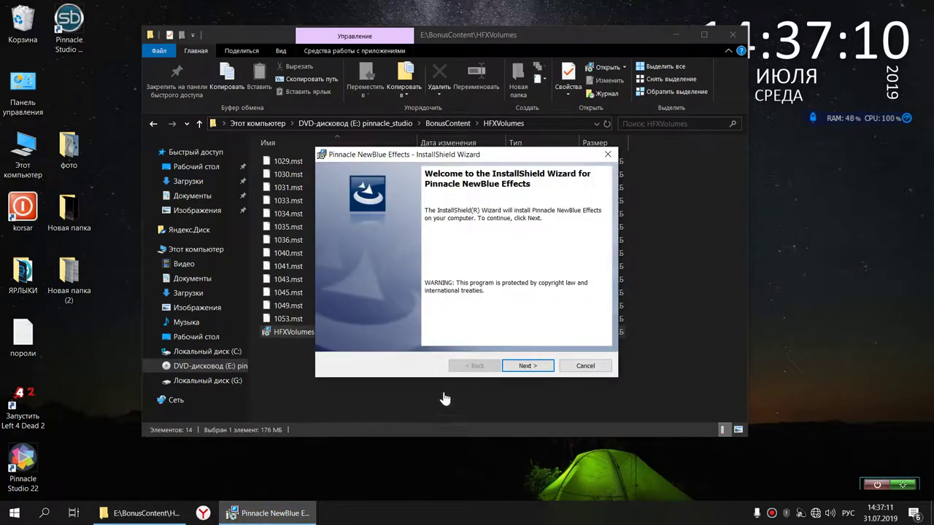
{"action": "left_click", "coordinate": [516, 367]}
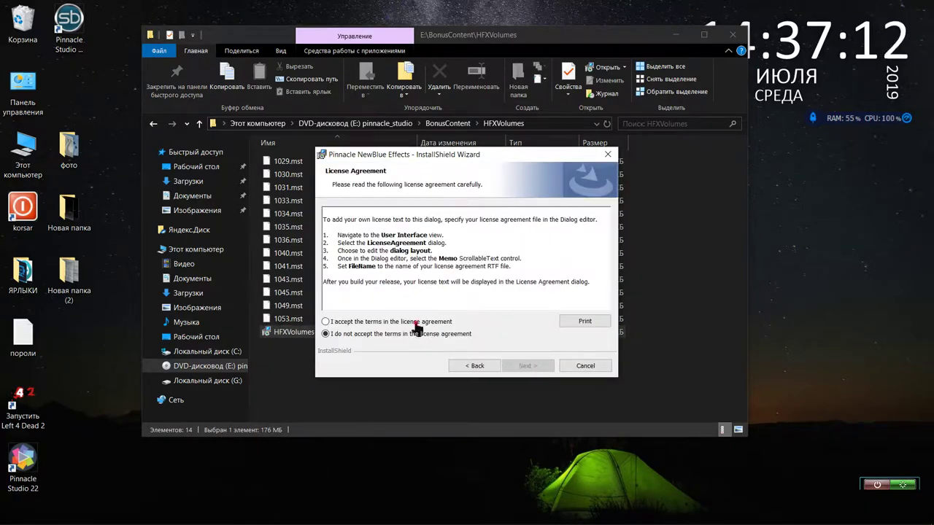
{"action": "left_click", "coordinate": [325, 322]}
{"action": "left_click", "coordinate": [518, 369]}
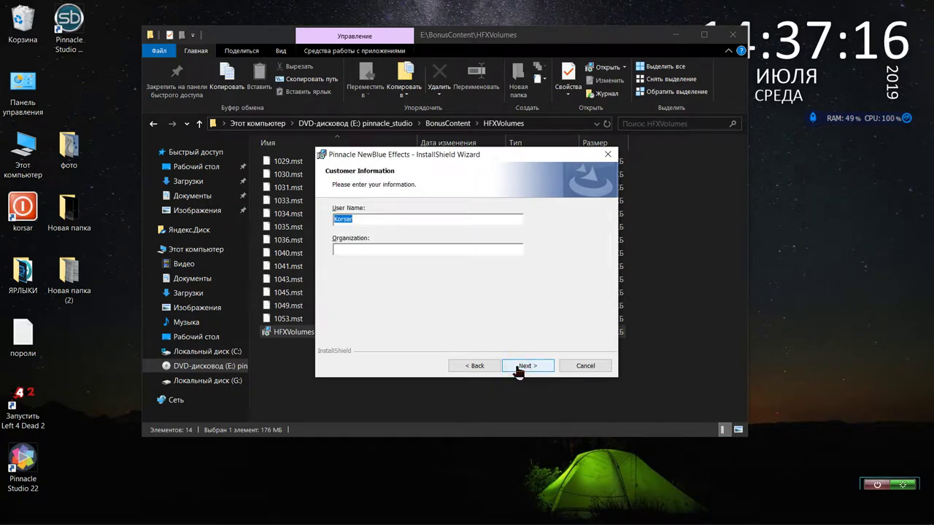
{"action": "left_click", "coordinate": [518, 368]}
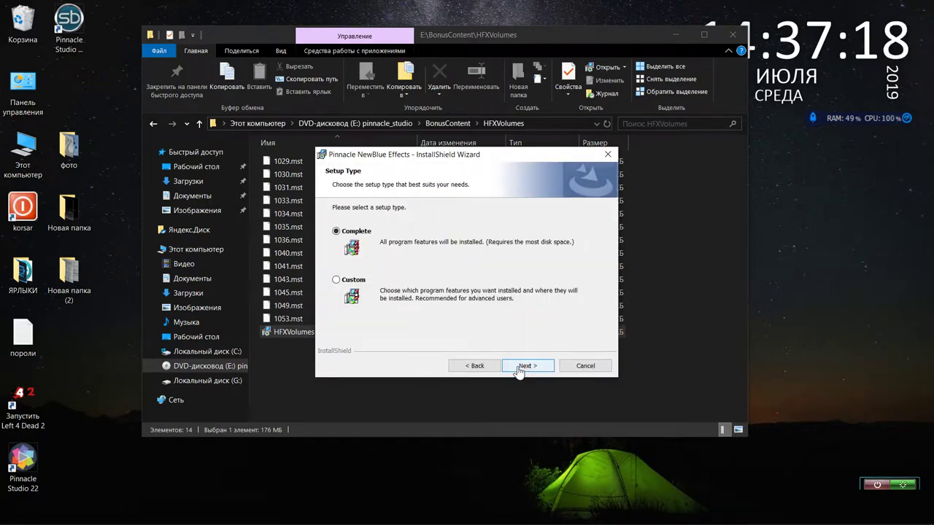
{"action": "left_click", "coordinate": [518, 368]}
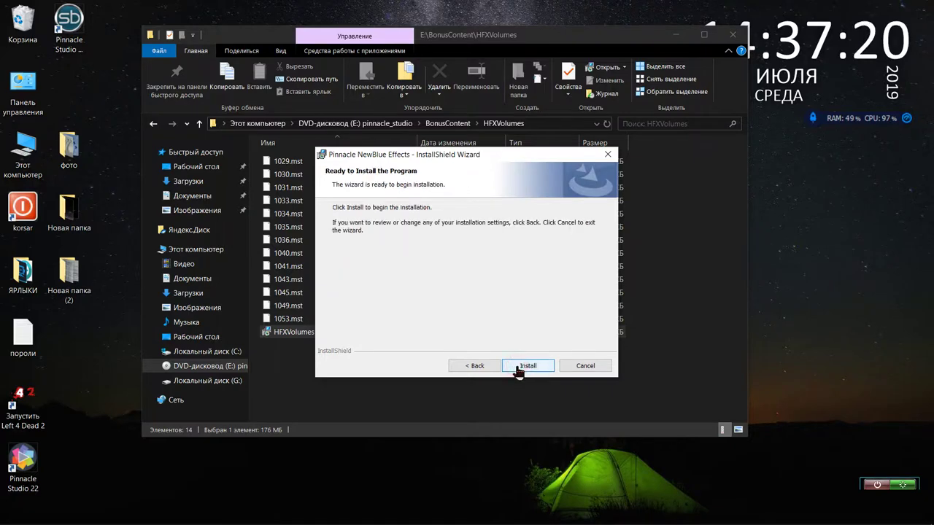
{"action": "left_click", "coordinate": [517, 371]}
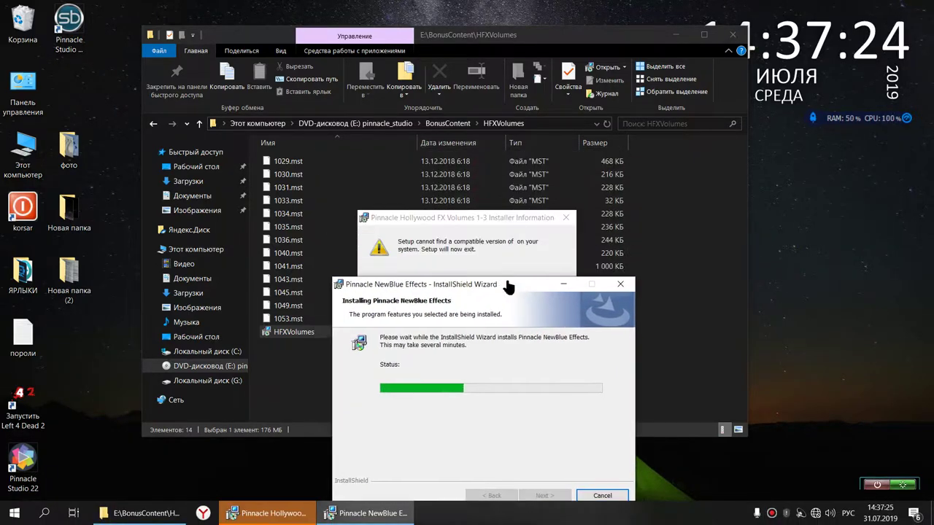
- Exit the Pinnacle Hollywood FX Volumes 1-3 setup and finish the Pinnacle NewBlue Effects wizard
{"action": "left_click", "coordinate": [473, 297]}
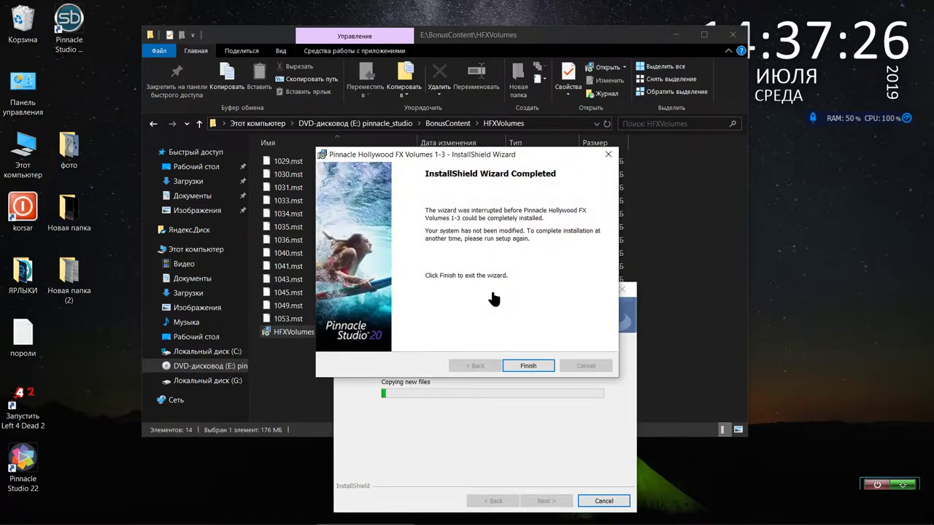
{"action": "left_click", "coordinate": [525, 365]}
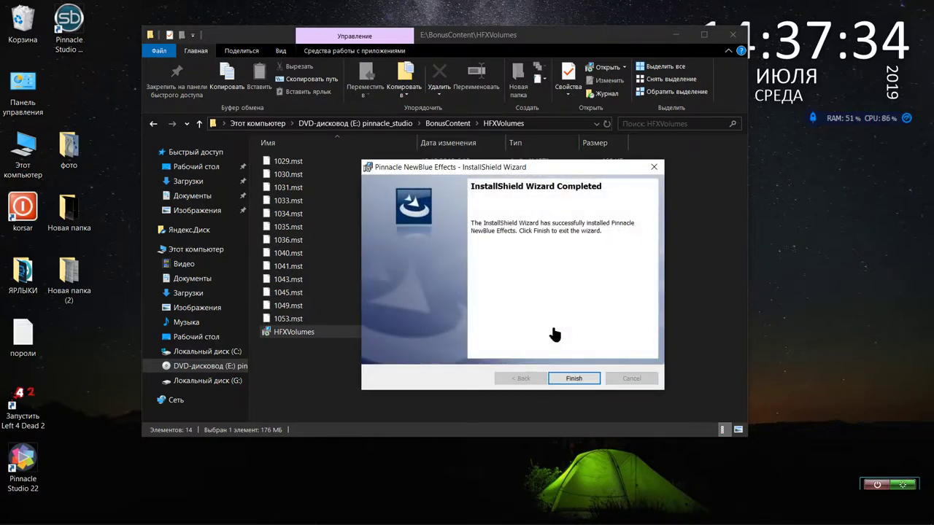
{"action": "left_click", "coordinate": [573, 379]}
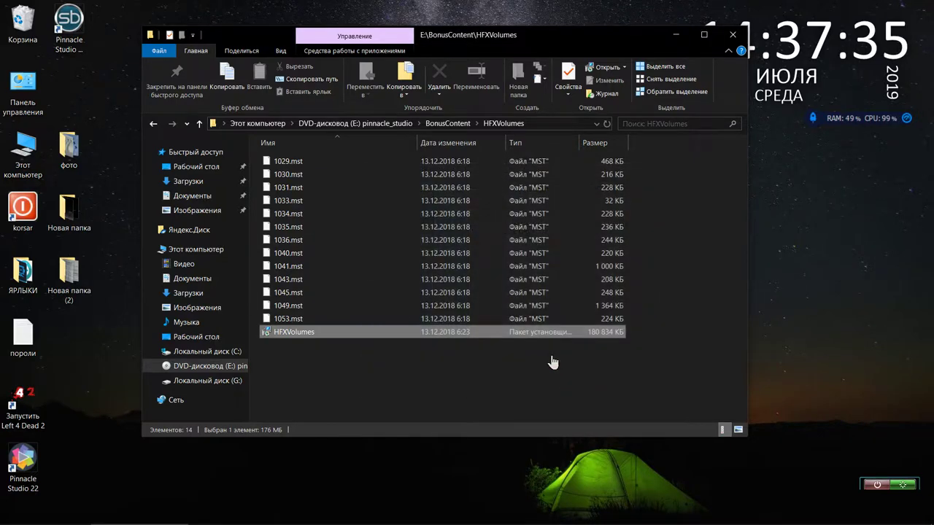
- Try to install the CreativePackVolume1 package from BonusContent\CreativePackV1, and exit its wizard
{"action": "left_click", "coordinate": [152, 126]}
{"action": "double_click", "coordinate": [318, 162]}
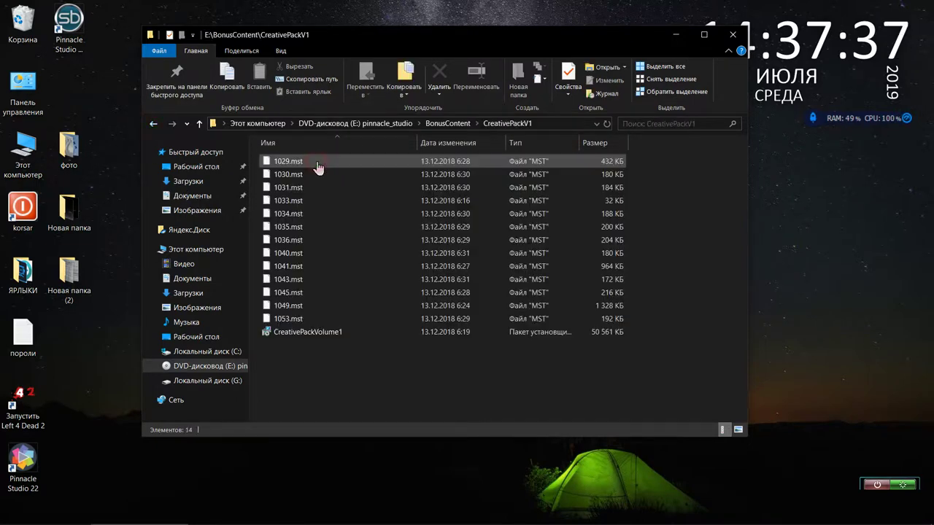
{"action": "left_click", "coordinate": [300, 333]}
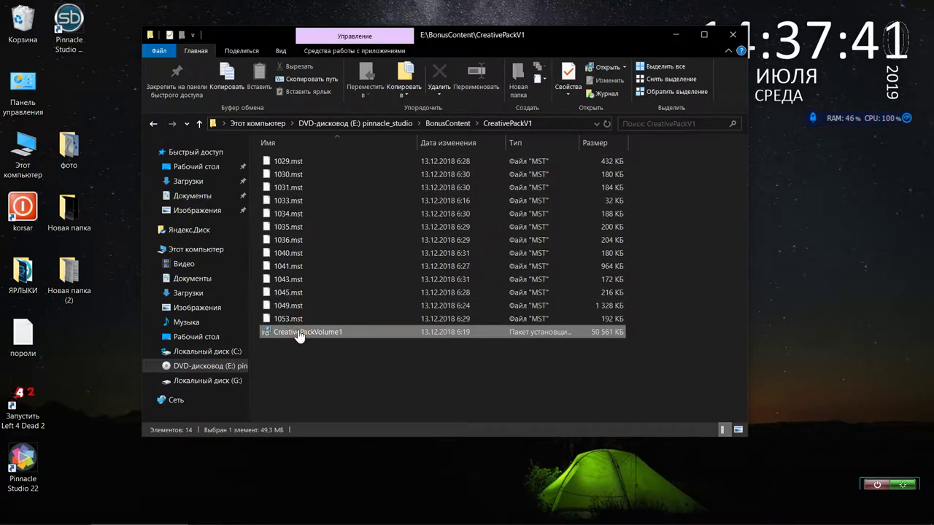
{"action": "double_click", "coordinate": [300, 334]}
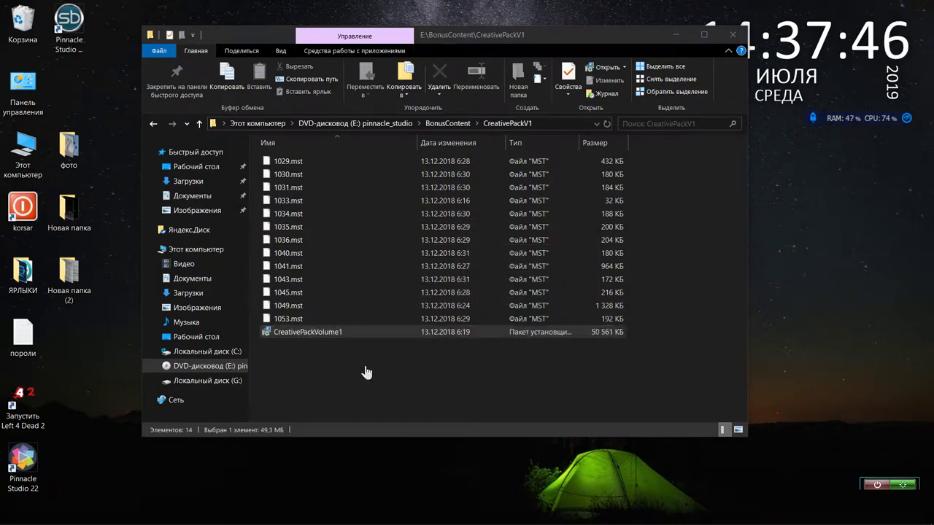
{"action": "left_click", "coordinate": [469, 301]}
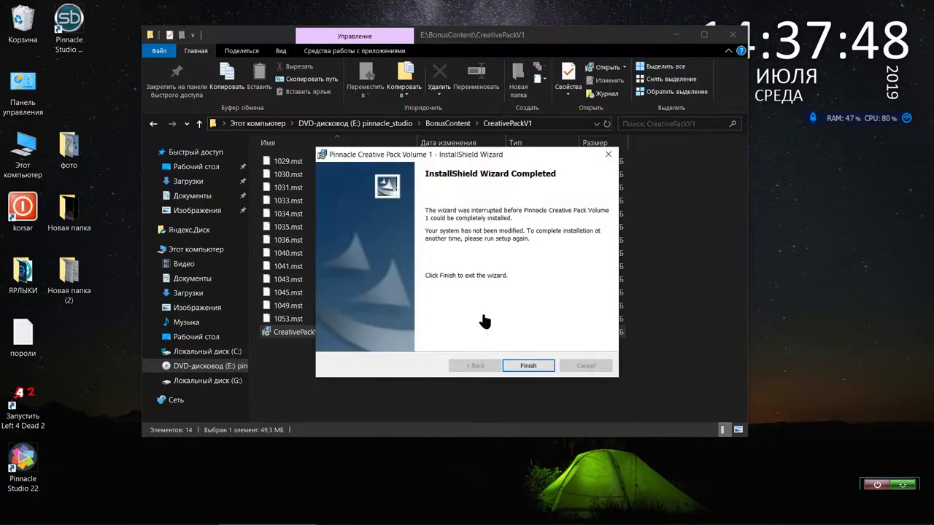
{"action": "left_click", "coordinate": [520, 365]}
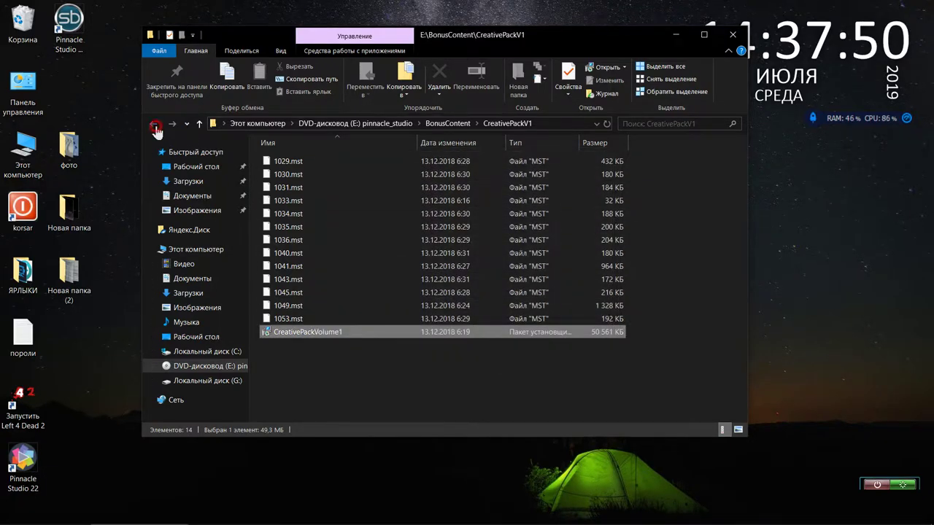
- Try to run the PremiumPacks installer package from the PremiumPacks folder in the root of the pinnacle_studio disc
{"action": "left_click", "coordinate": [153, 126]}
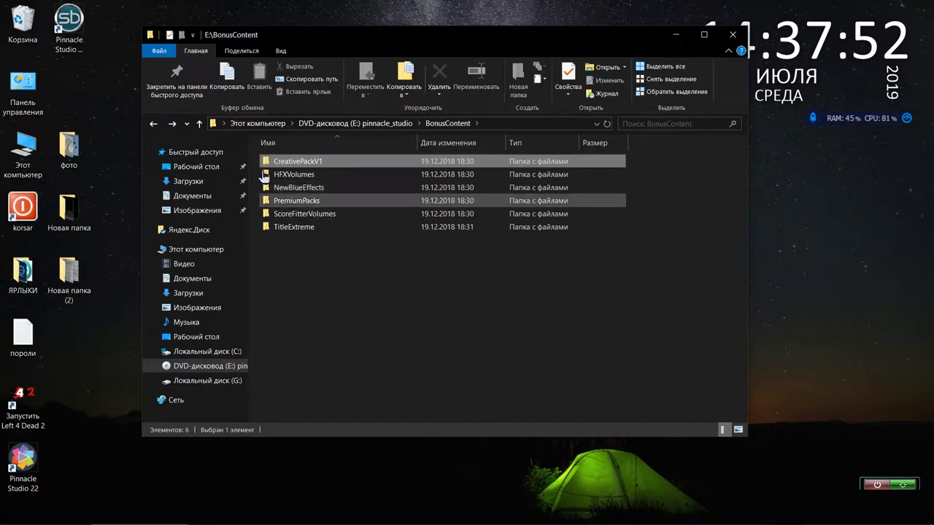
{"action": "left_click", "coordinate": [154, 124]}
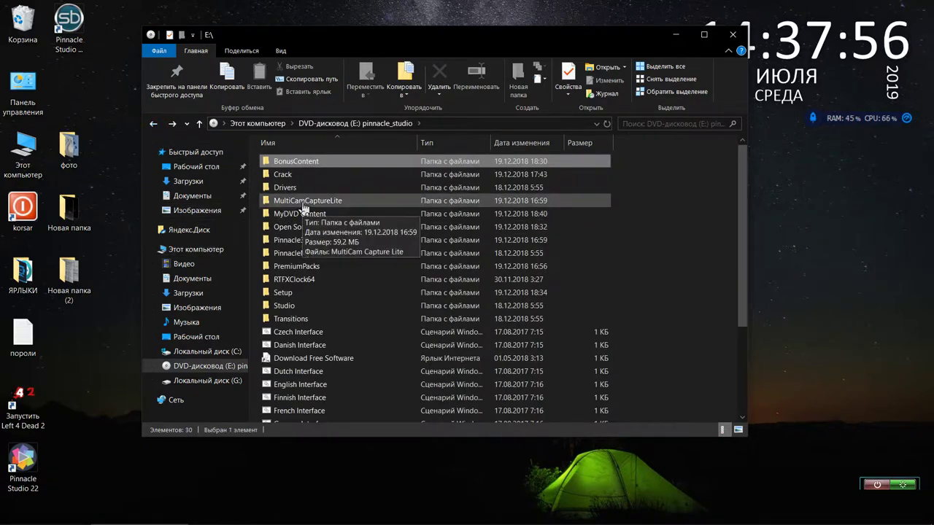
{"action": "left_click", "coordinate": [304, 208]}
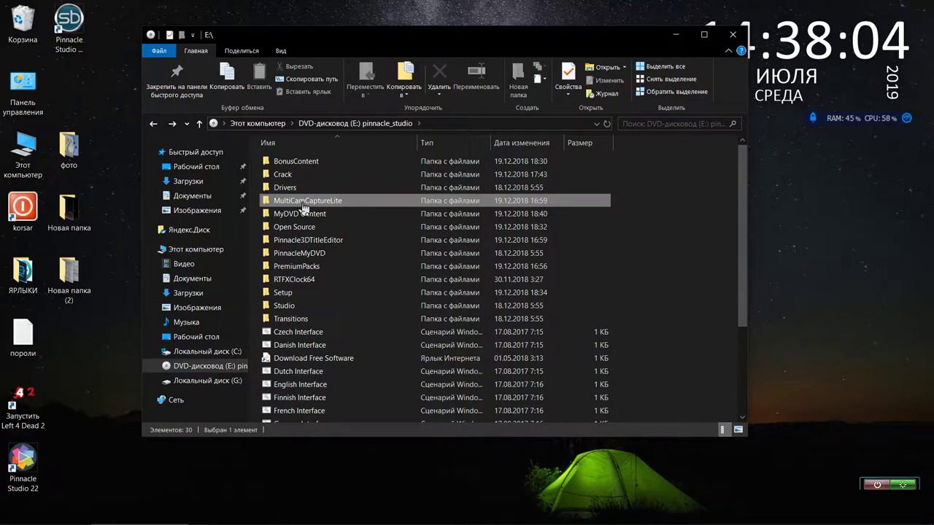
{"action": "double_click", "coordinate": [308, 267]}
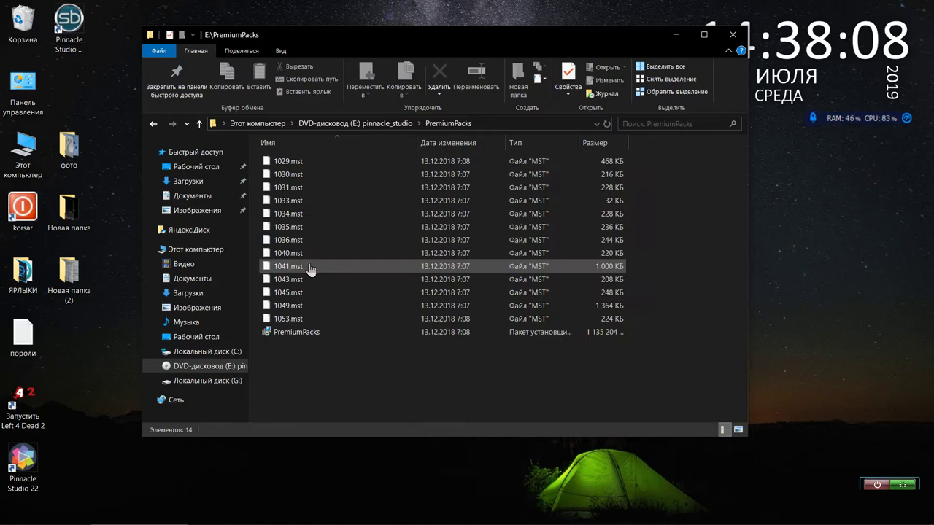
{"action": "left_click", "coordinate": [292, 336]}
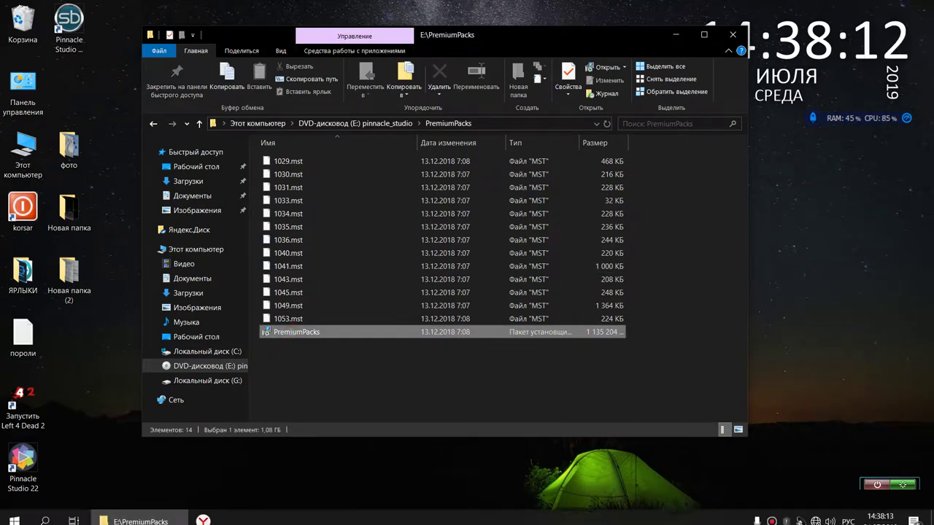
{"action": "double_click", "coordinate": [274, 336]}
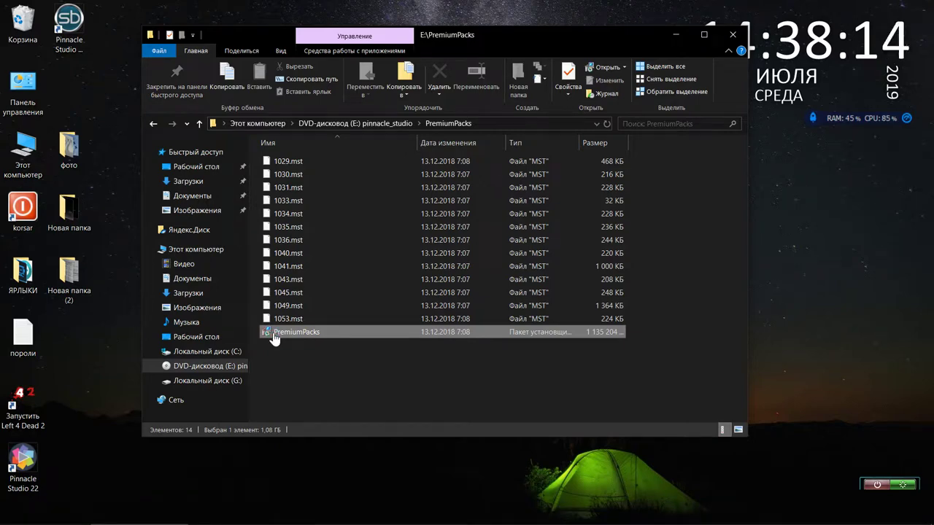
{"action": "left_click", "coordinate": [153, 127]}
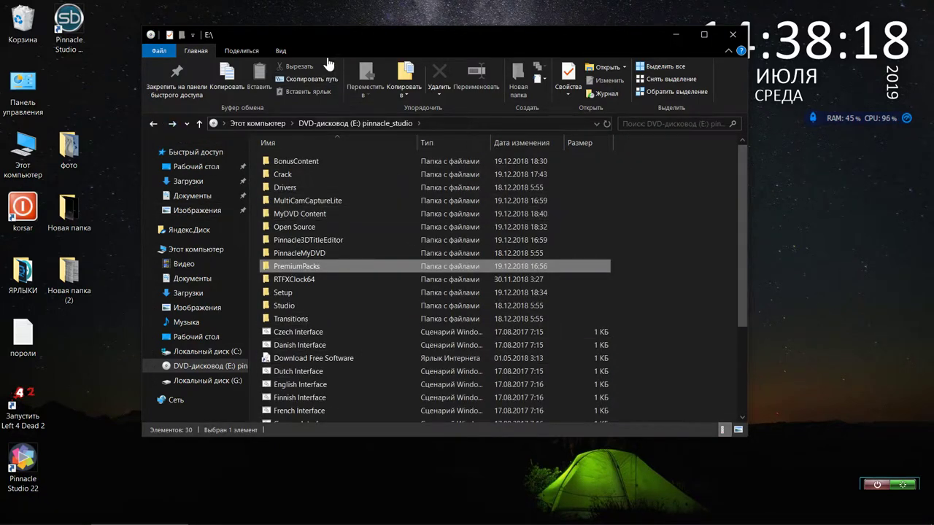
{"action": "left_click_drag", "start_coordinate": [323, 36], "coordinate": [294, 67]}
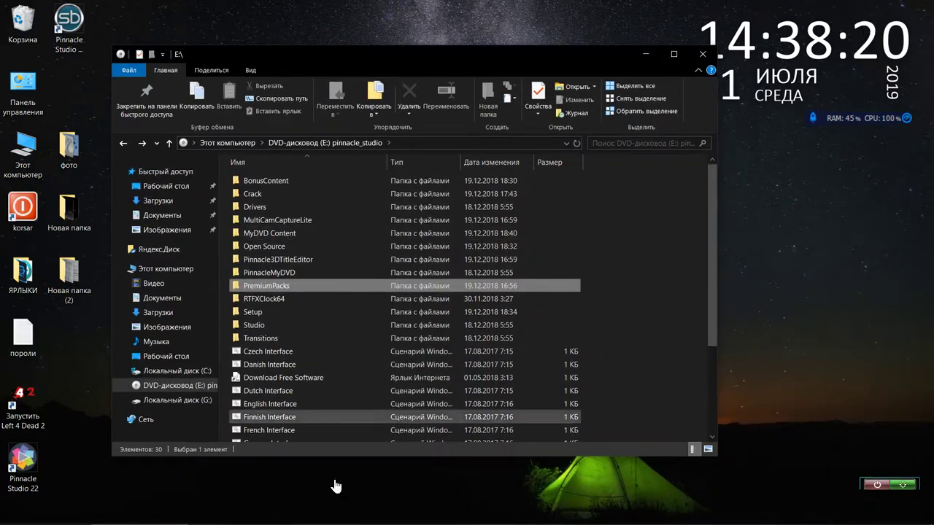
{"action": "double_click", "coordinate": [248, 286]}
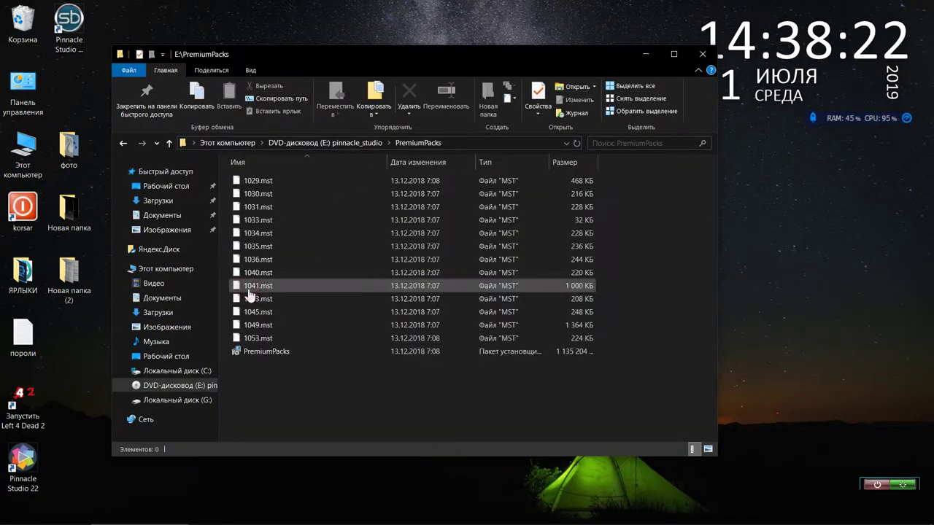
{"action": "left_click", "coordinate": [255, 352]}
{"action": "right_click", "coordinate": [256, 352]}
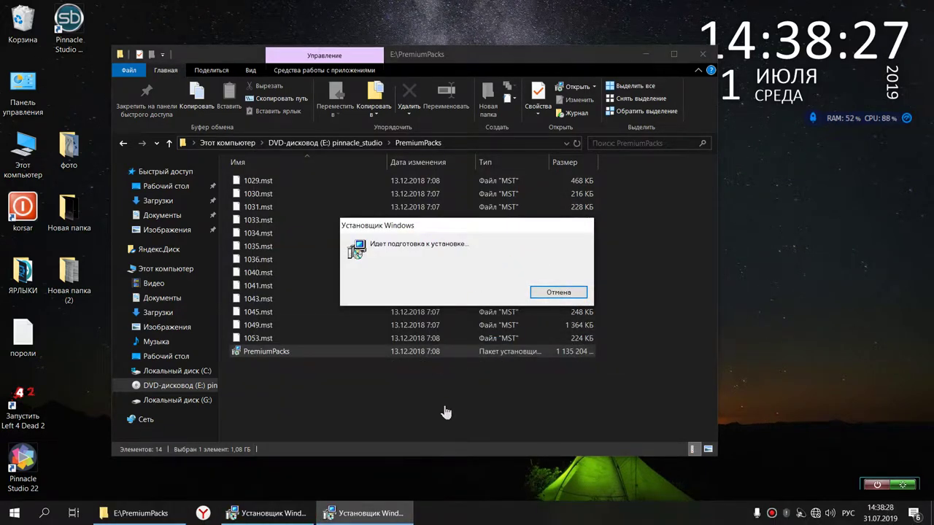
{"action": "left_click", "coordinate": [295, 518]}
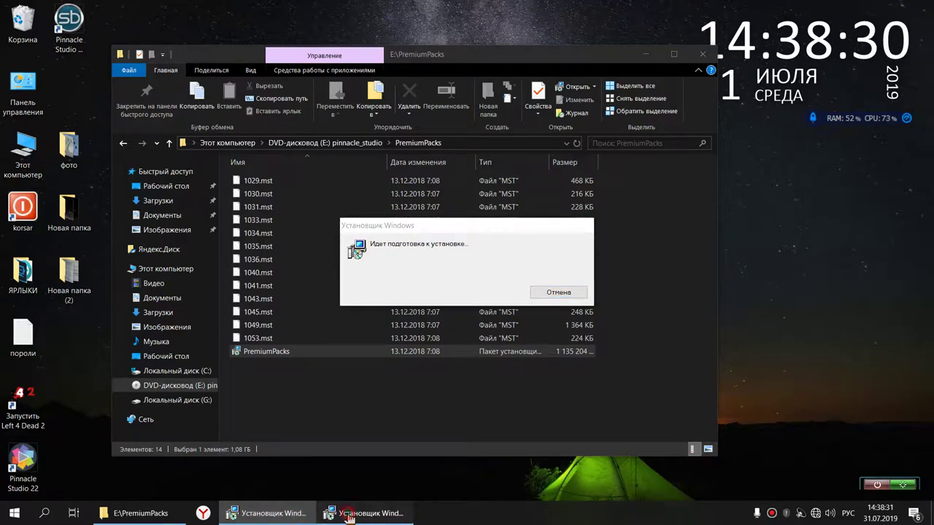
{"action": "left_click", "coordinate": [485, 58]}
{"action": "left_click_drag", "start_coordinate": [485, 60], "coordinate": [563, 368]}
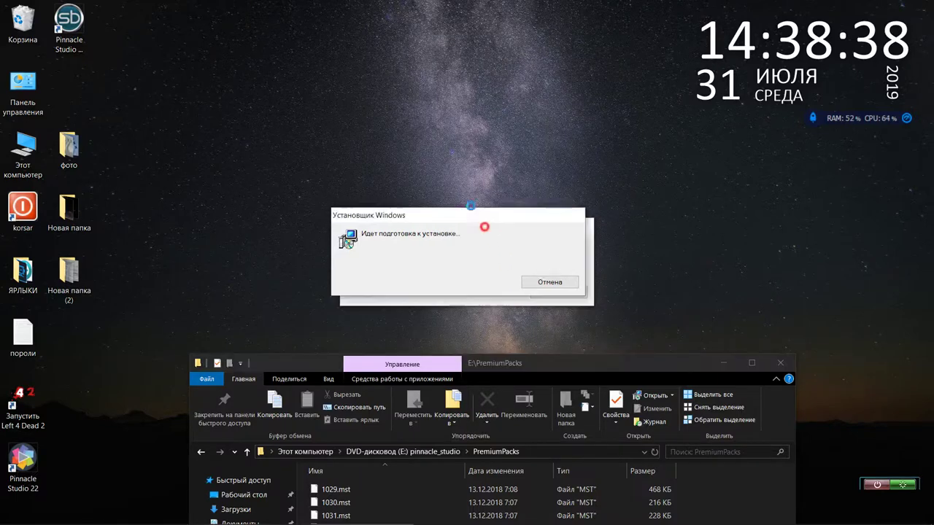
{"action": "left_click", "coordinate": [559, 293]}
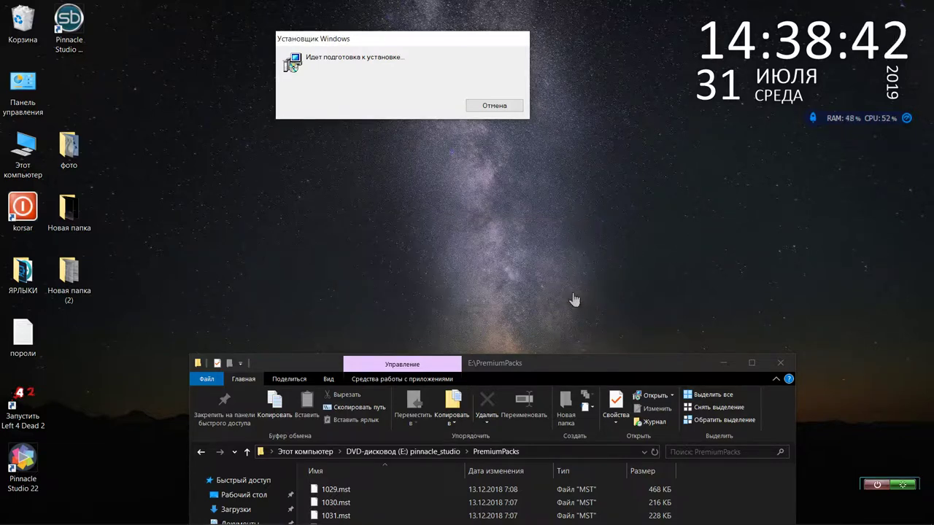
{"action": "left_click_drag", "start_coordinate": [592, 368], "coordinate": [525, 149]}
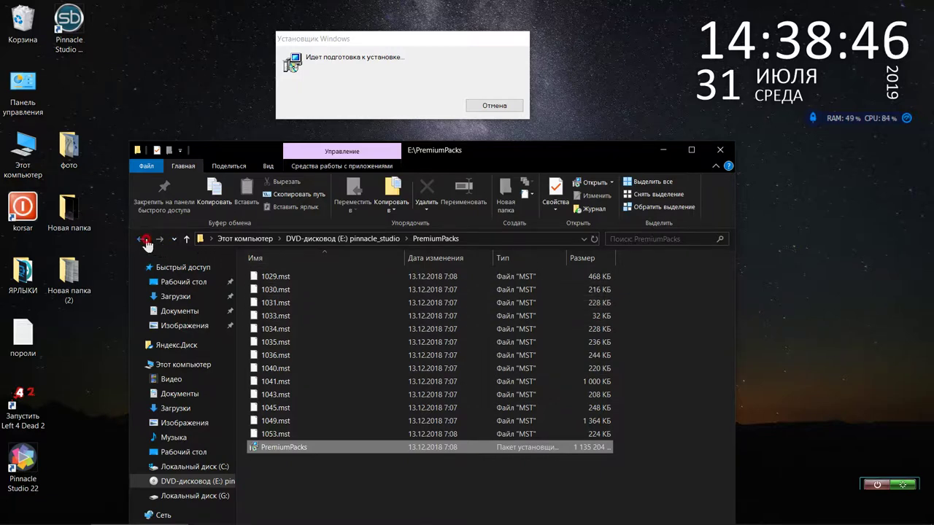
- Return to the root of the pinnacle_studio disc and exit the Pinnacle Premium Pack Volumes 1-2 setup
{"action": "left_click", "coordinate": [144, 241]}
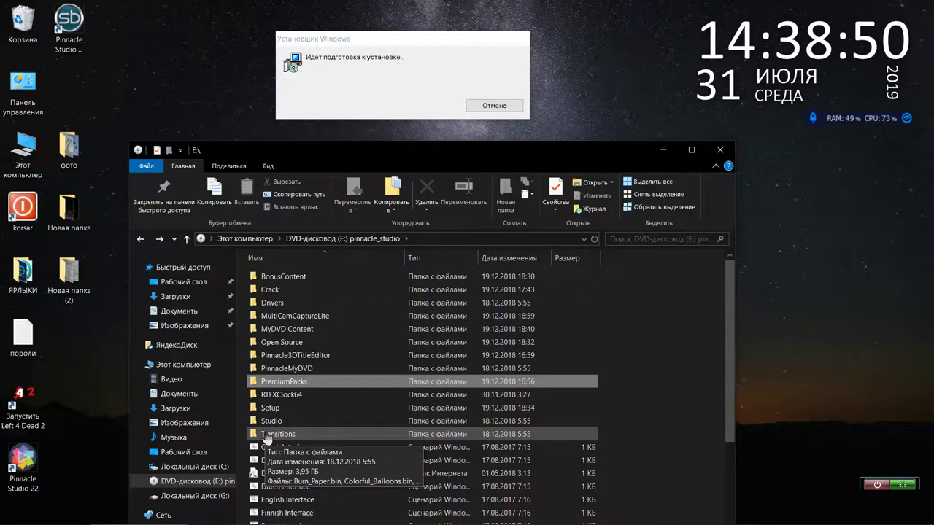
{"action": "left_click_drag", "start_coordinate": [362, 155], "coordinate": [361, 141]}
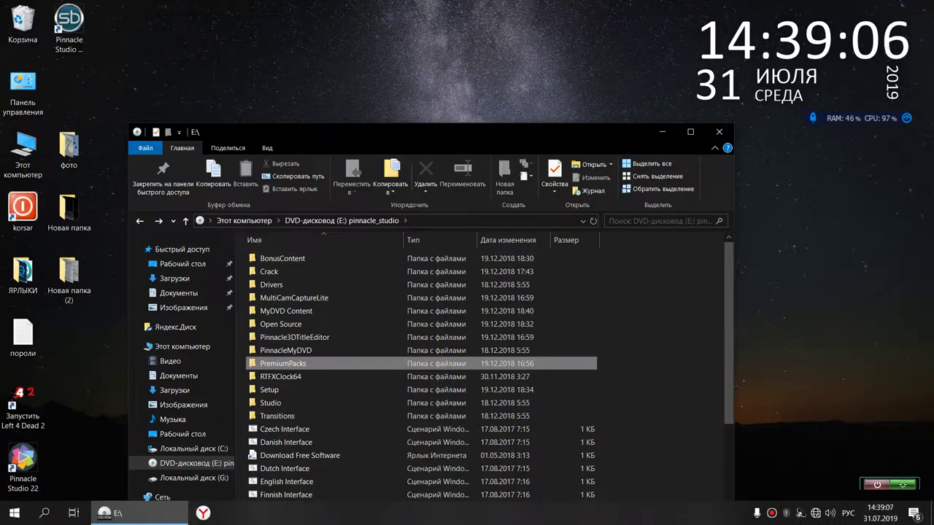
{"action": "left_click", "coordinate": [268, 513]}
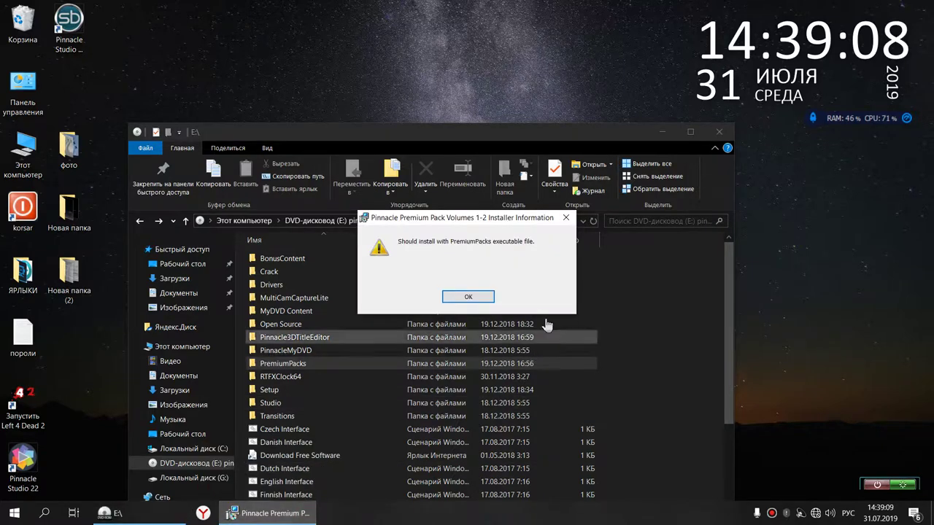
{"action": "left_click", "coordinate": [492, 304]}
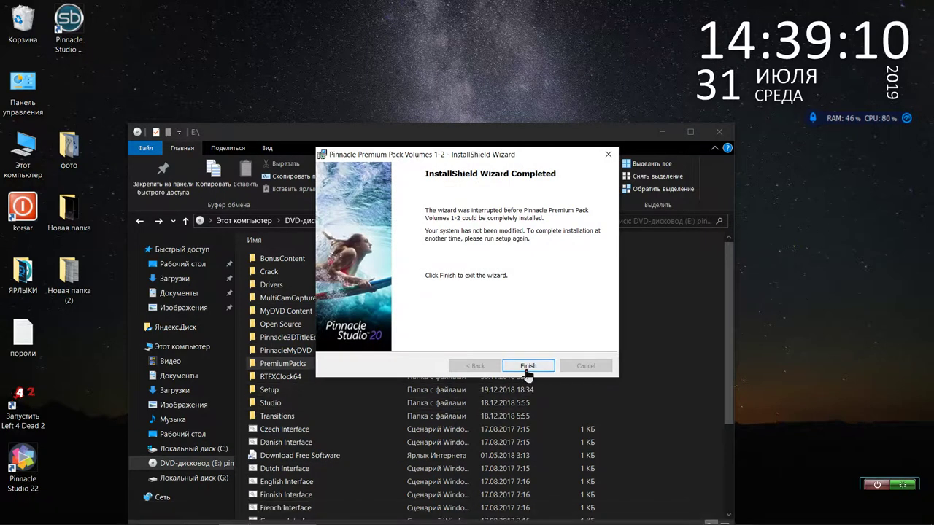
{"action": "left_click", "coordinate": [528, 371]}
{"action": "left_click_drag", "start_coordinate": [475, 134], "coordinate": [460, 36]}
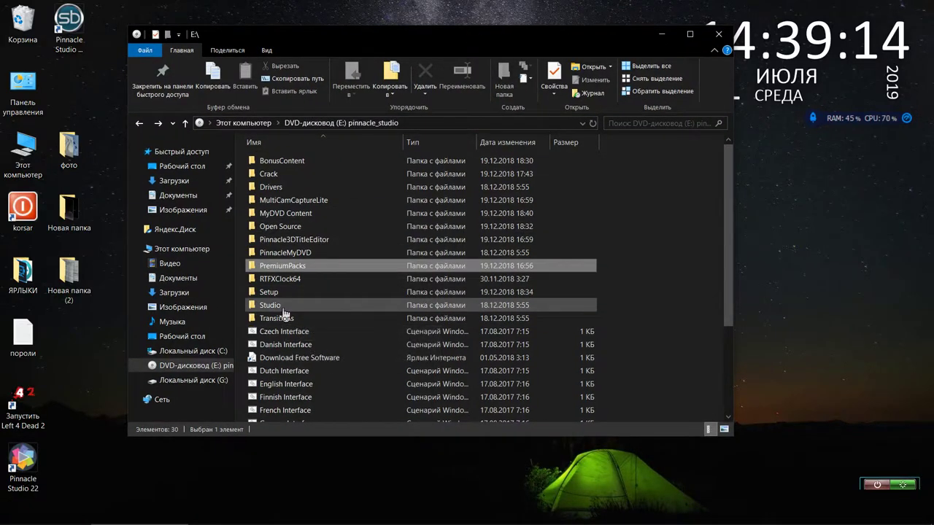
- Start the Pinnacle_3D_Title_Editor installer from the Pinnacle3DTitleEditor folder on the disc and confirm the setup language
{"action": "double_click", "coordinate": [329, 241]}
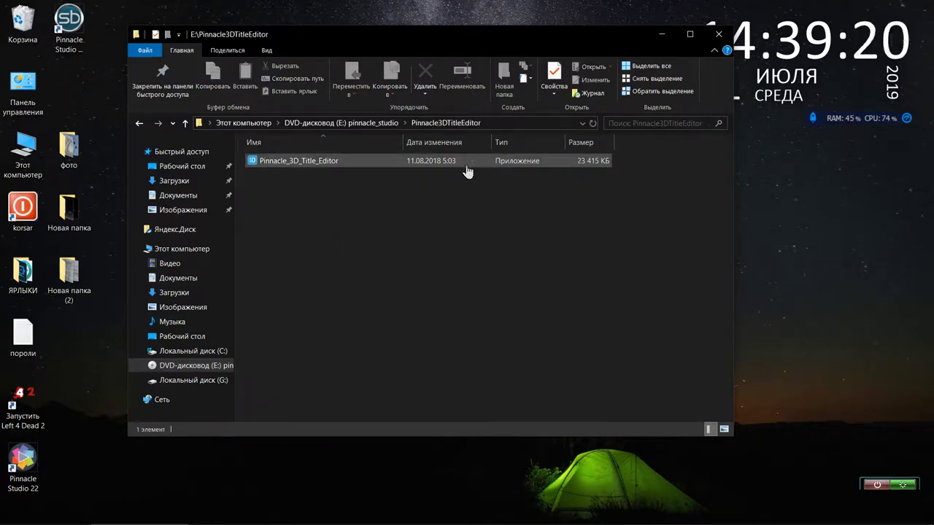
{"action": "left_click", "coordinate": [275, 165]}
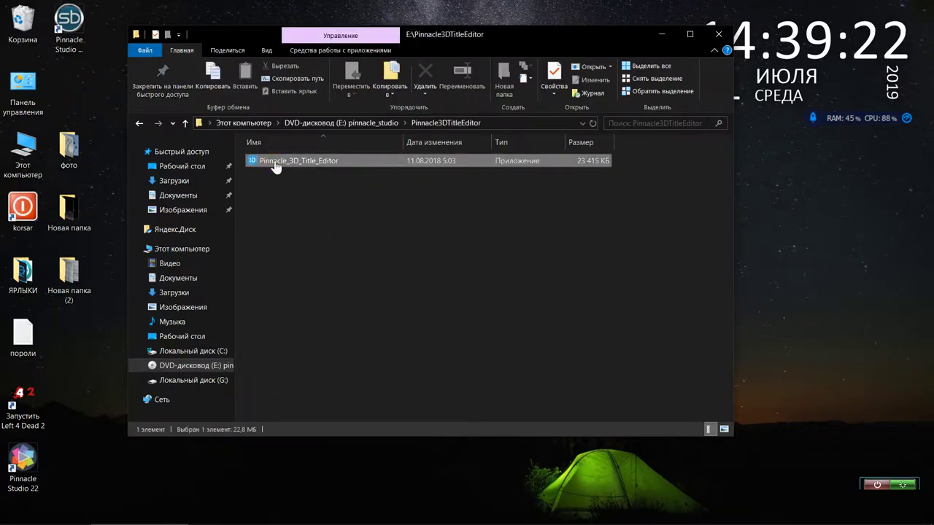
{"action": "double_click", "coordinate": [274, 166]}
{"action": "left_click", "coordinate": [503, 296]}
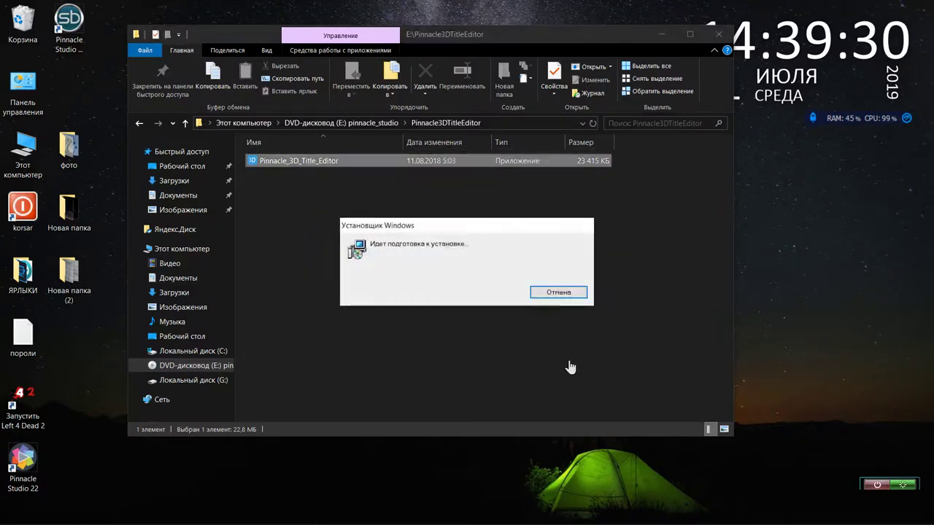
- Accept the Pinnacle 3D Title Editor license, install it to C:\Program Files\Corel\Pinnacle 3D Title Editor, and finish the wizard
{"action": "left_click", "coordinate": [548, 368]}
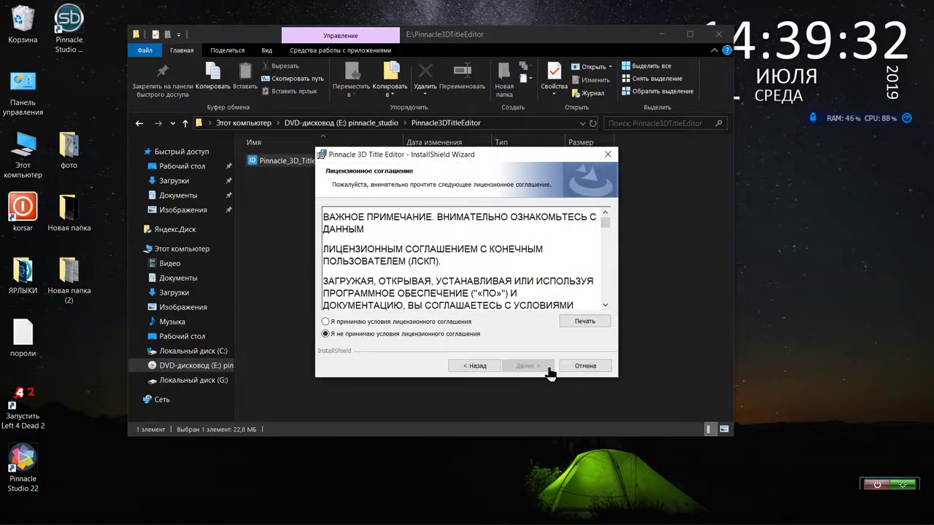
{"action": "left_click", "coordinate": [372, 321]}
{"action": "left_click", "coordinate": [536, 370]}
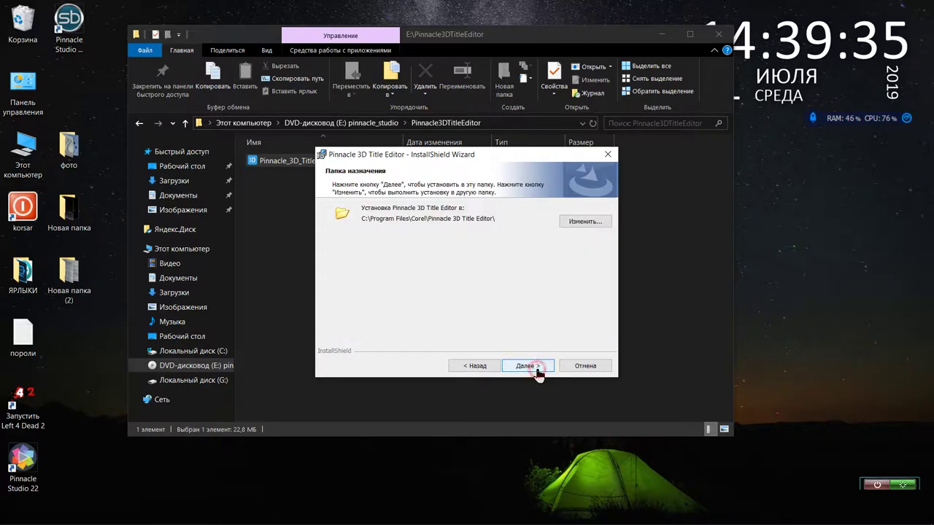
{"action": "left_click", "coordinate": [537, 371]}
{"action": "left_click", "coordinate": [537, 370]}
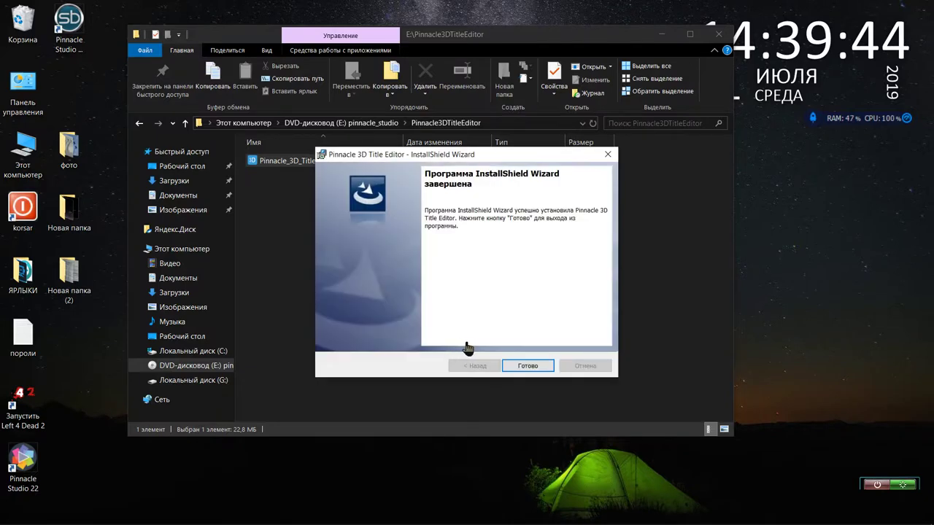
{"action": "left_click", "coordinate": [526, 366]}
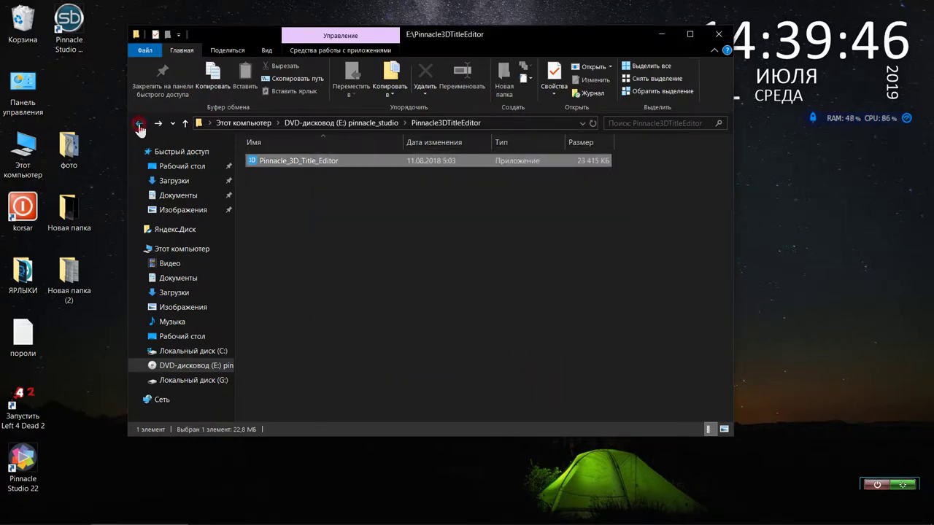
- Go back to the computer's drive overview and eject the pinnacle_studio disc from drive E:
{"action": "left_click", "coordinate": [139, 126]}
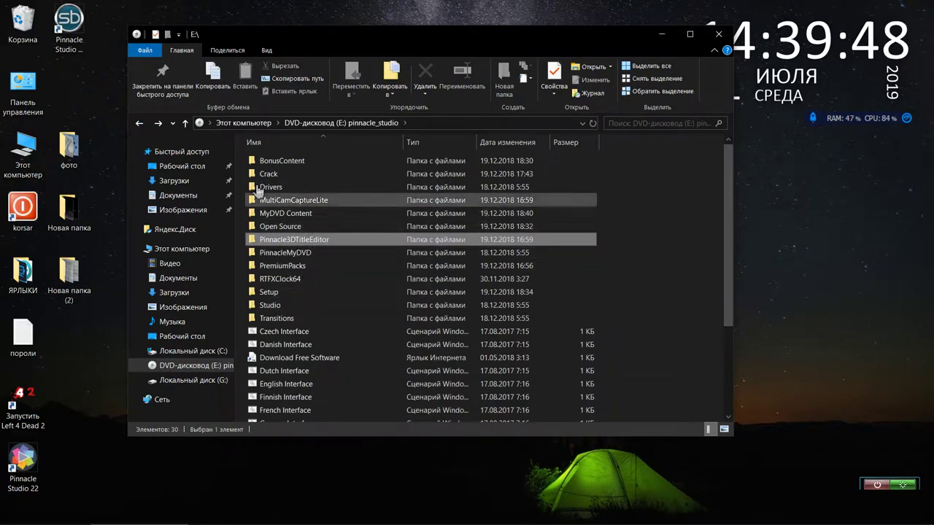
{"action": "left_click", "coordinate": [140, 123]}
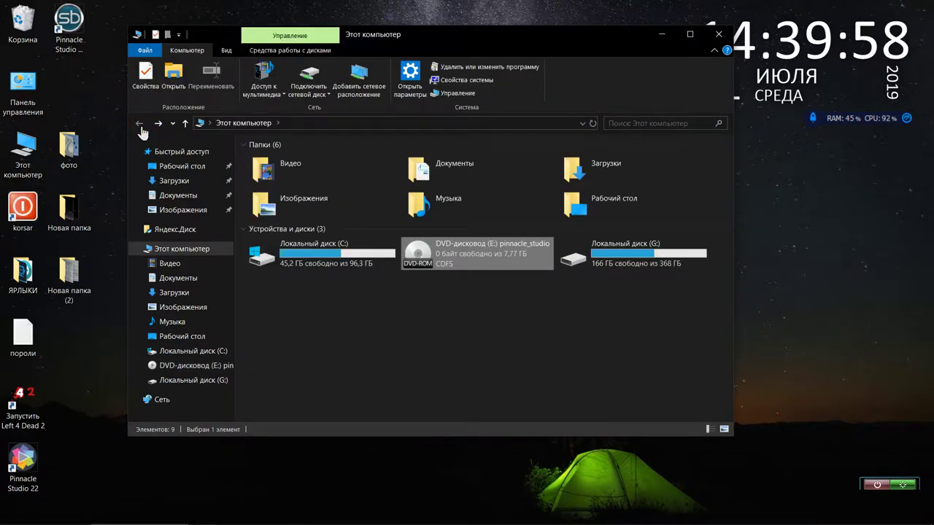
{"action": "right_click", "coordinate": [498, 245]}
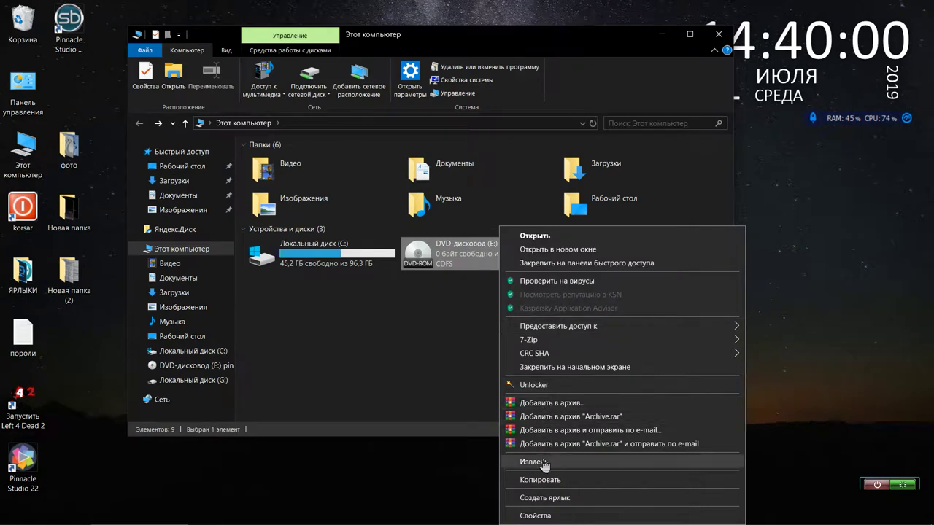
{"action": "left_click", "coordinate": [543, 463]}
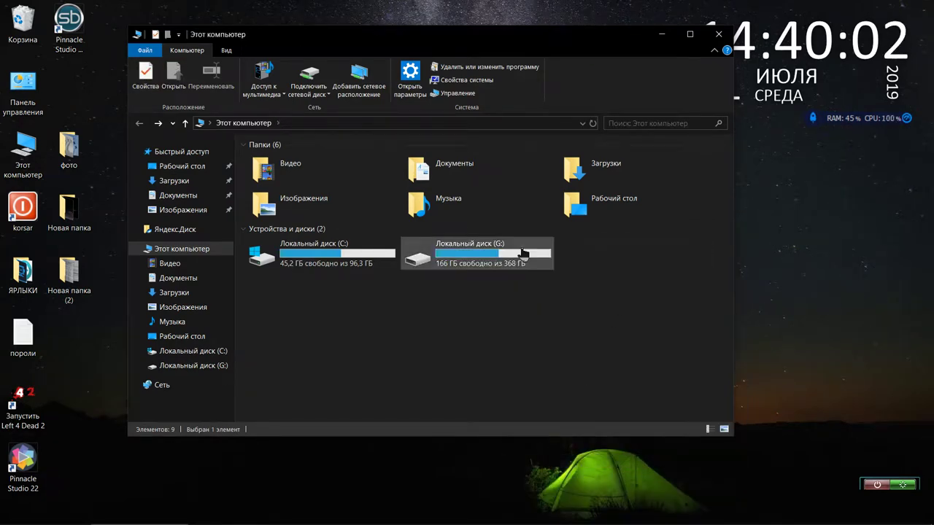
- Run the Pinnacle_3D_Title_Editor installer from G:\программы\видео прграммы with Russian (Русский) as the setup language
{"action": "double_click", "coordinate": [524, 254]}
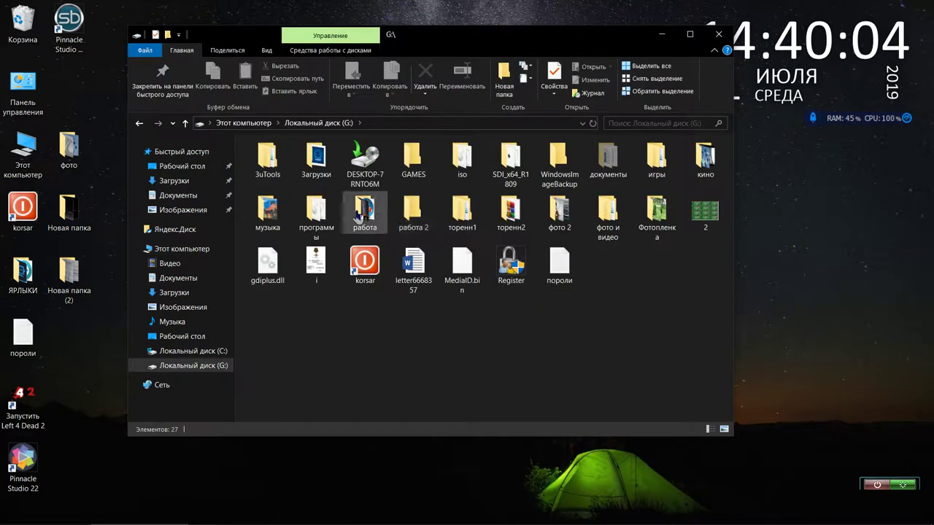
{"action": "double_click", "coordinate": [316, 213]}
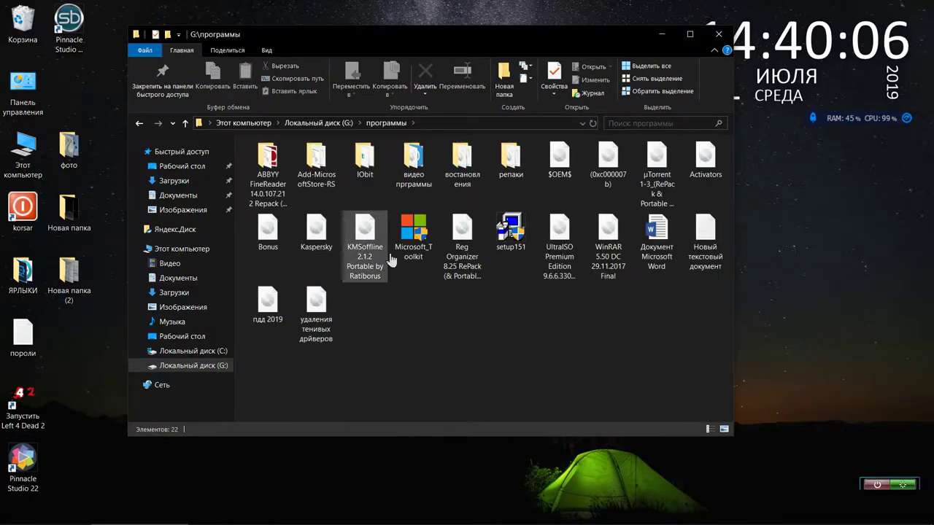
{"action": "double_click", "coordinate": [411, 169]}
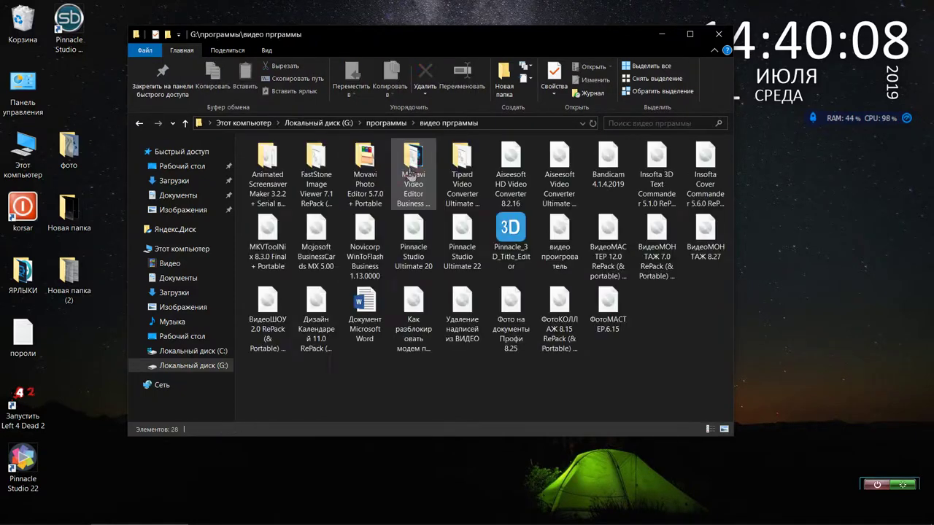
{"action": "double_click", "coordinate": [507, 231]}
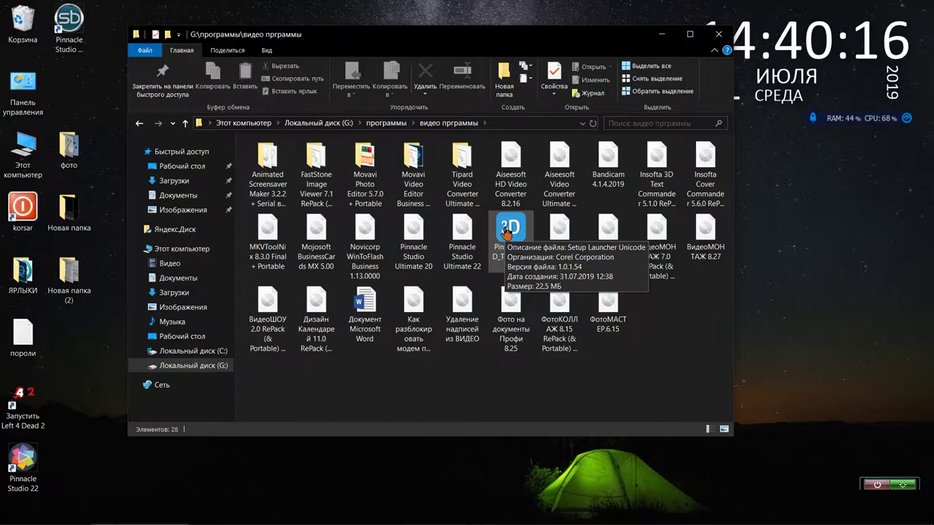
{"action": "double_click", "coordinate": [508, 230]}
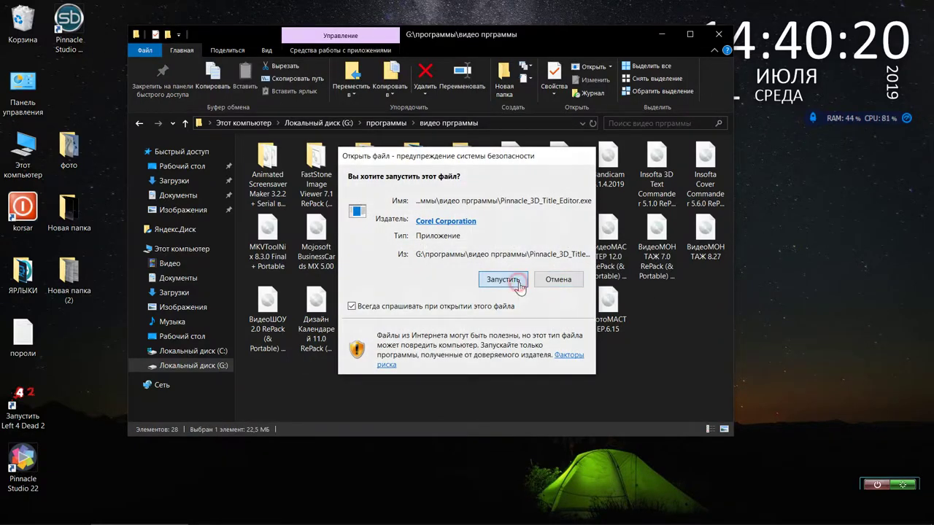
{"action": "left_click", "coordinate": [516, 278]}
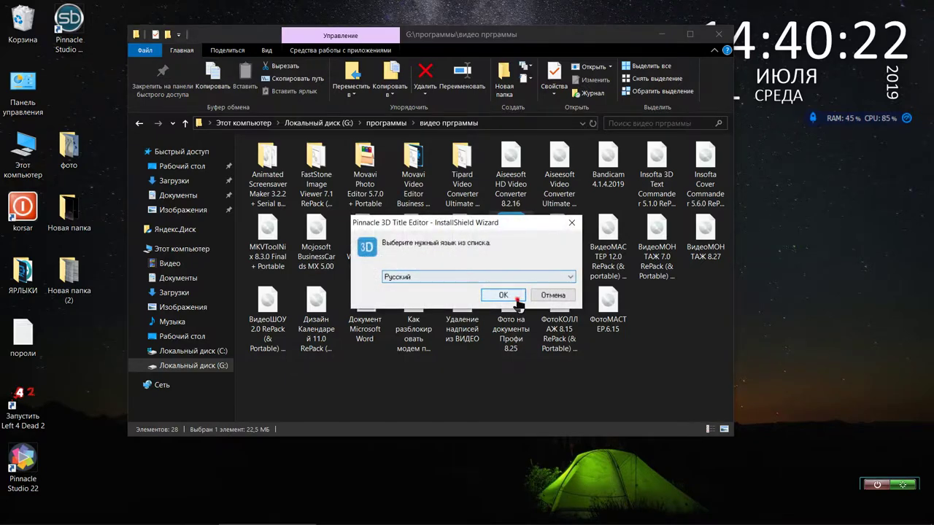
{"action": "left_click", "coordinate": [512, 293]}
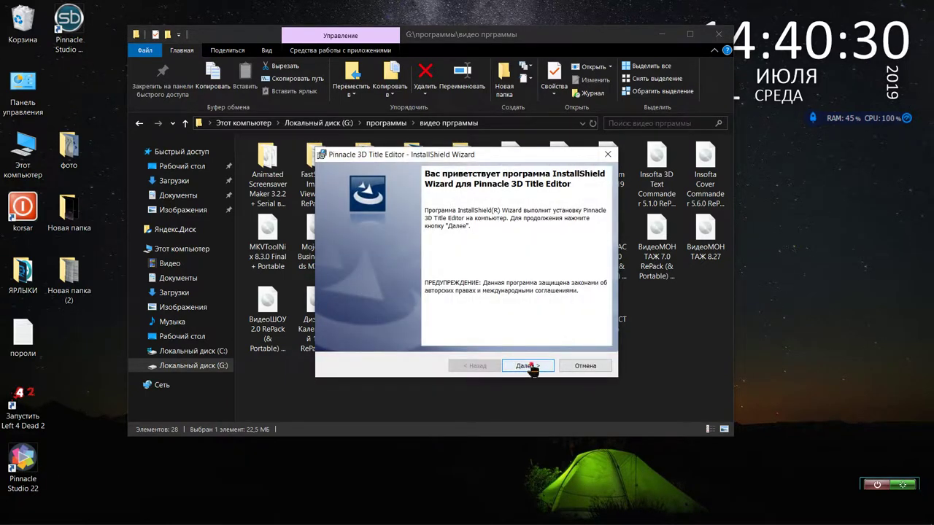
- Accept the license of the Pinnacle 3D Title Editor copy from drive G:, install it, and finish the wizard
{"action": "left_click", "coordinate": [530, 365]}
{"action": "left_click", "coordinate": [326, 322]}
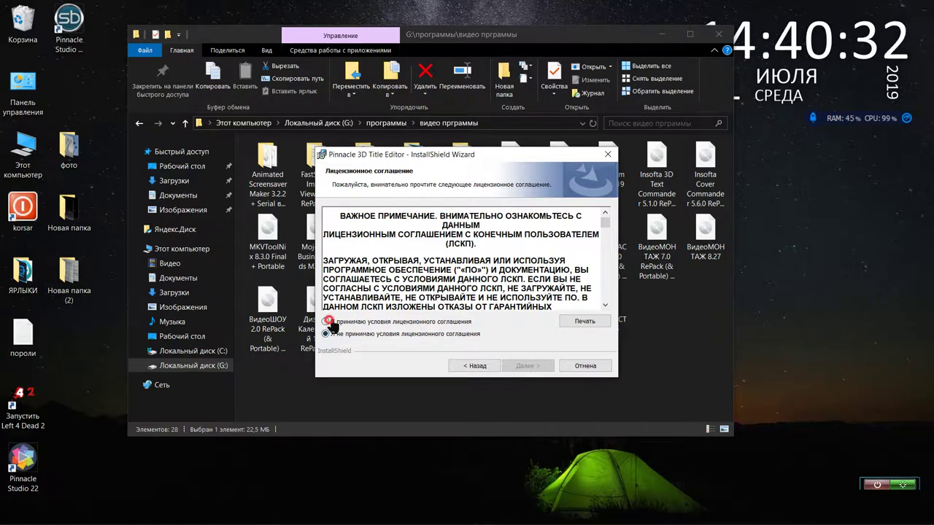
{"action": "left_click", "coordinate": [527, 366]}
{"action": "left_click", "coordinate": [528, 366]}
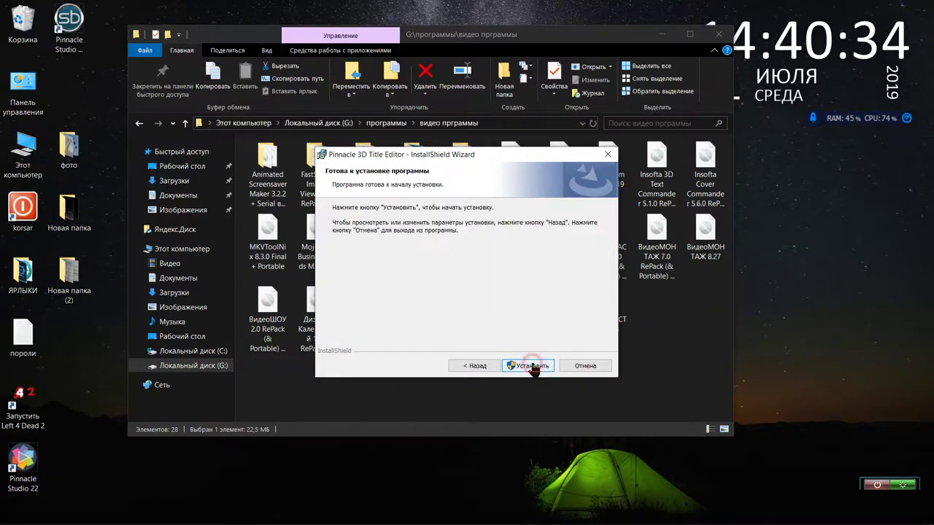
{"action": "left_click", "coordinate": [533, 366]}
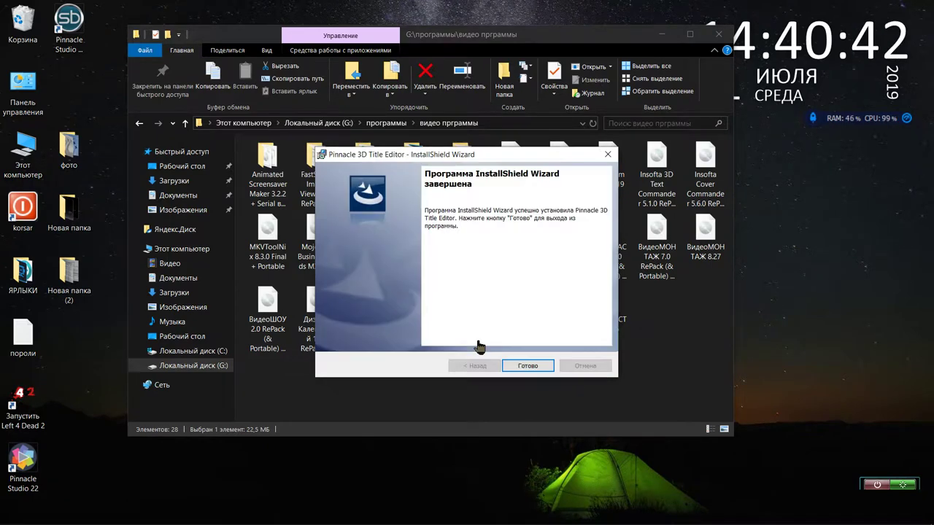
{"action": "left_click", "coordinate": [527, 366]}
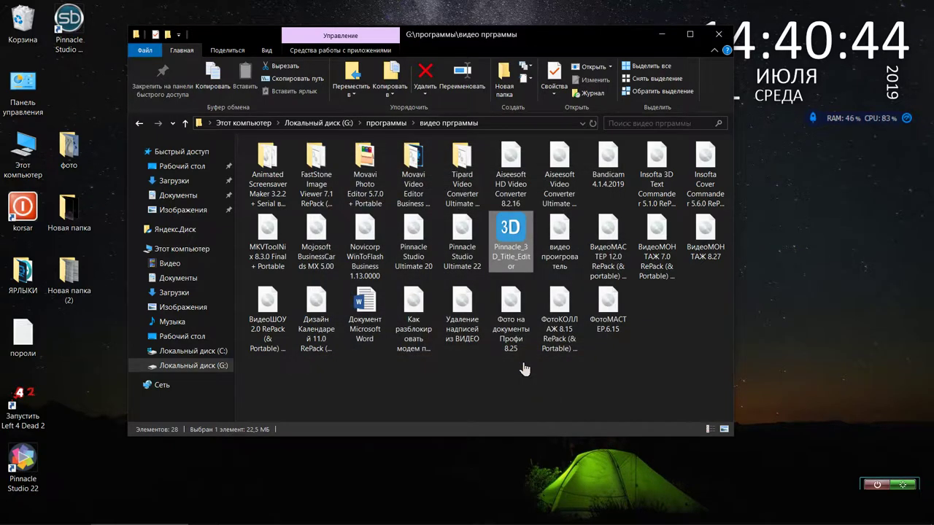
- Close the folder window and move the "sb" Pinnacle Studio shortcut from the desktop to the Recycle Bin
{"action": "left_click", "coordinate": [718, 34]}
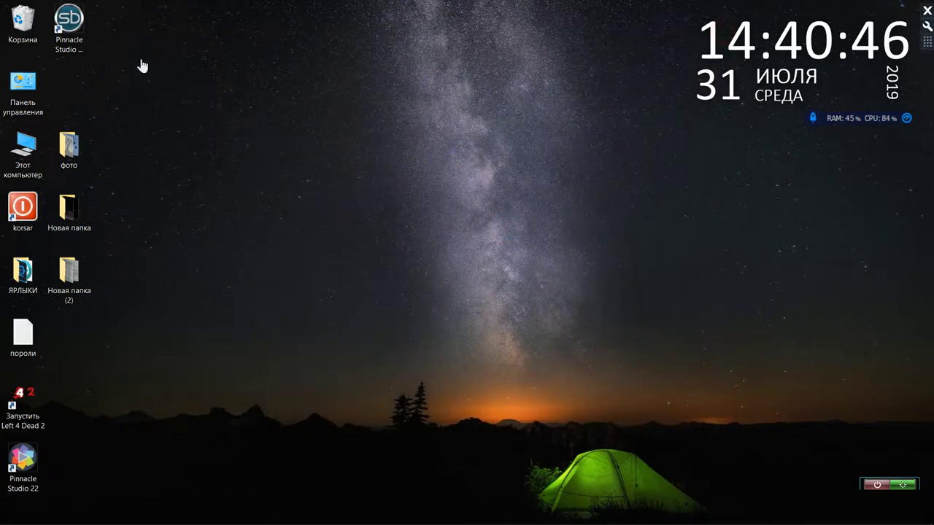
{"action": "left_click_drag", "start_coordinate": [68, 20], "coordinate": [23, 20]}
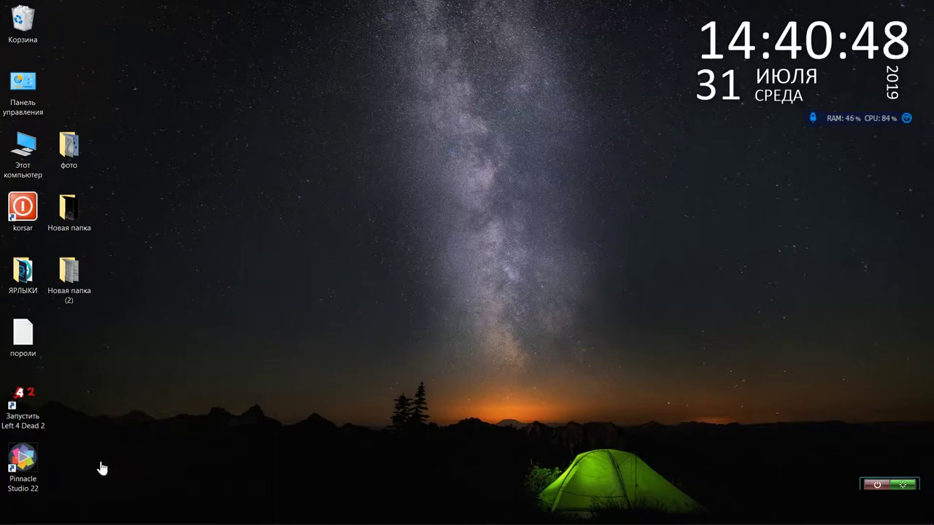
- Launch Pinnacle Studio 22 from its desktop shortcut with administrator rights
{"action": "right_click", "coordinate": [21, 461]}
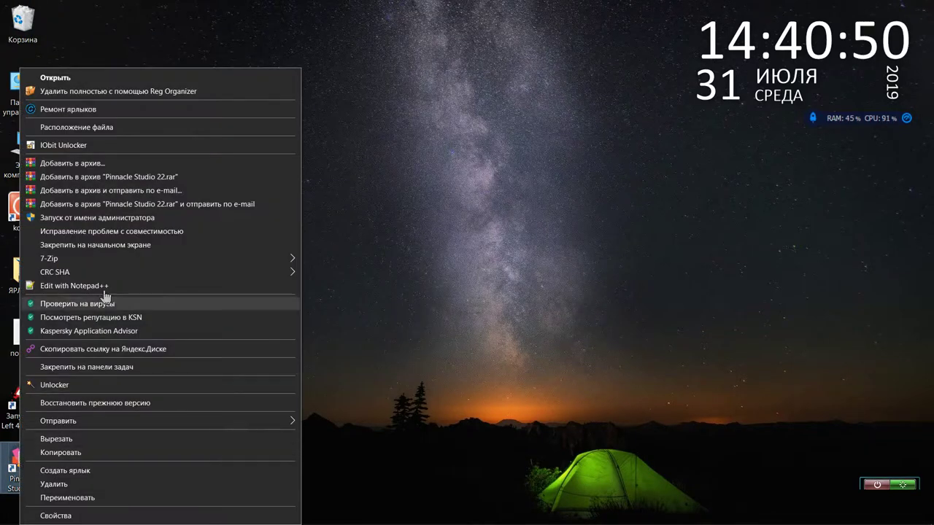
{"action": "left_click", "coordinate": [130, 219]}
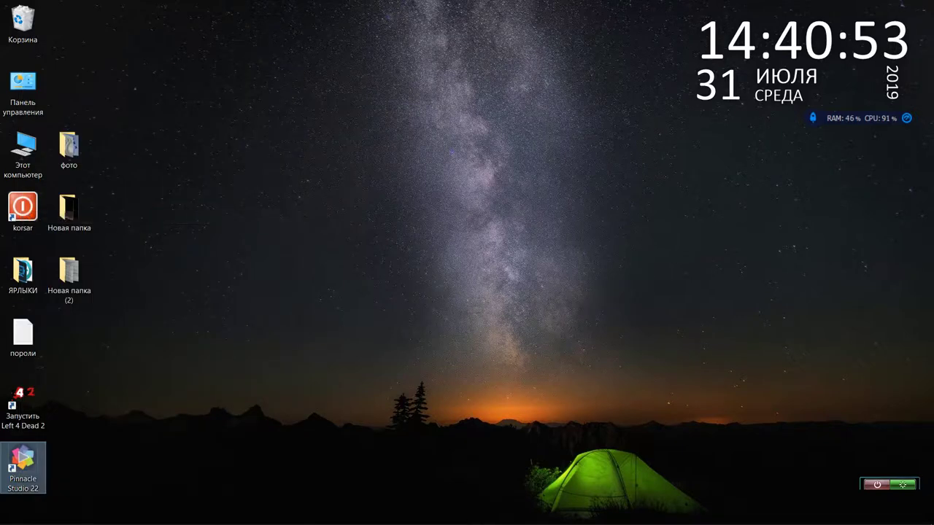
{"action": "left_click", "coordinate": [428, 343]}
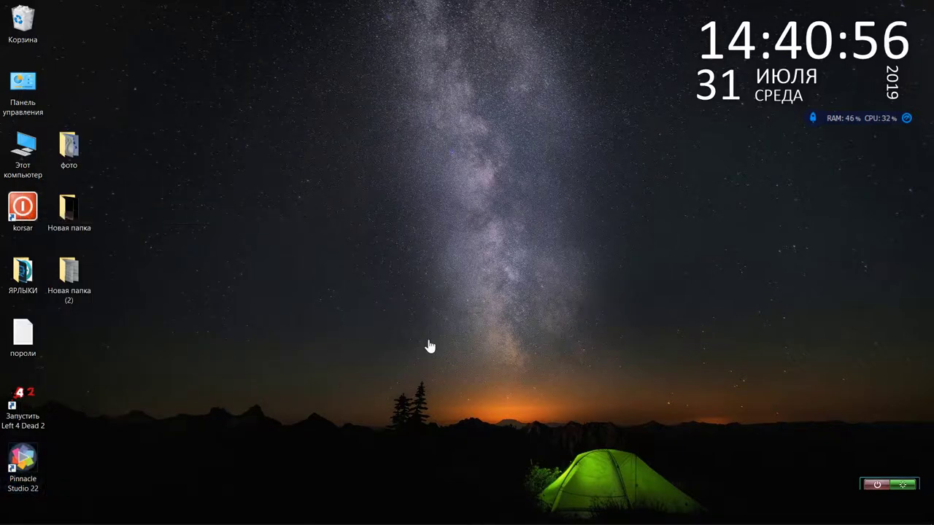